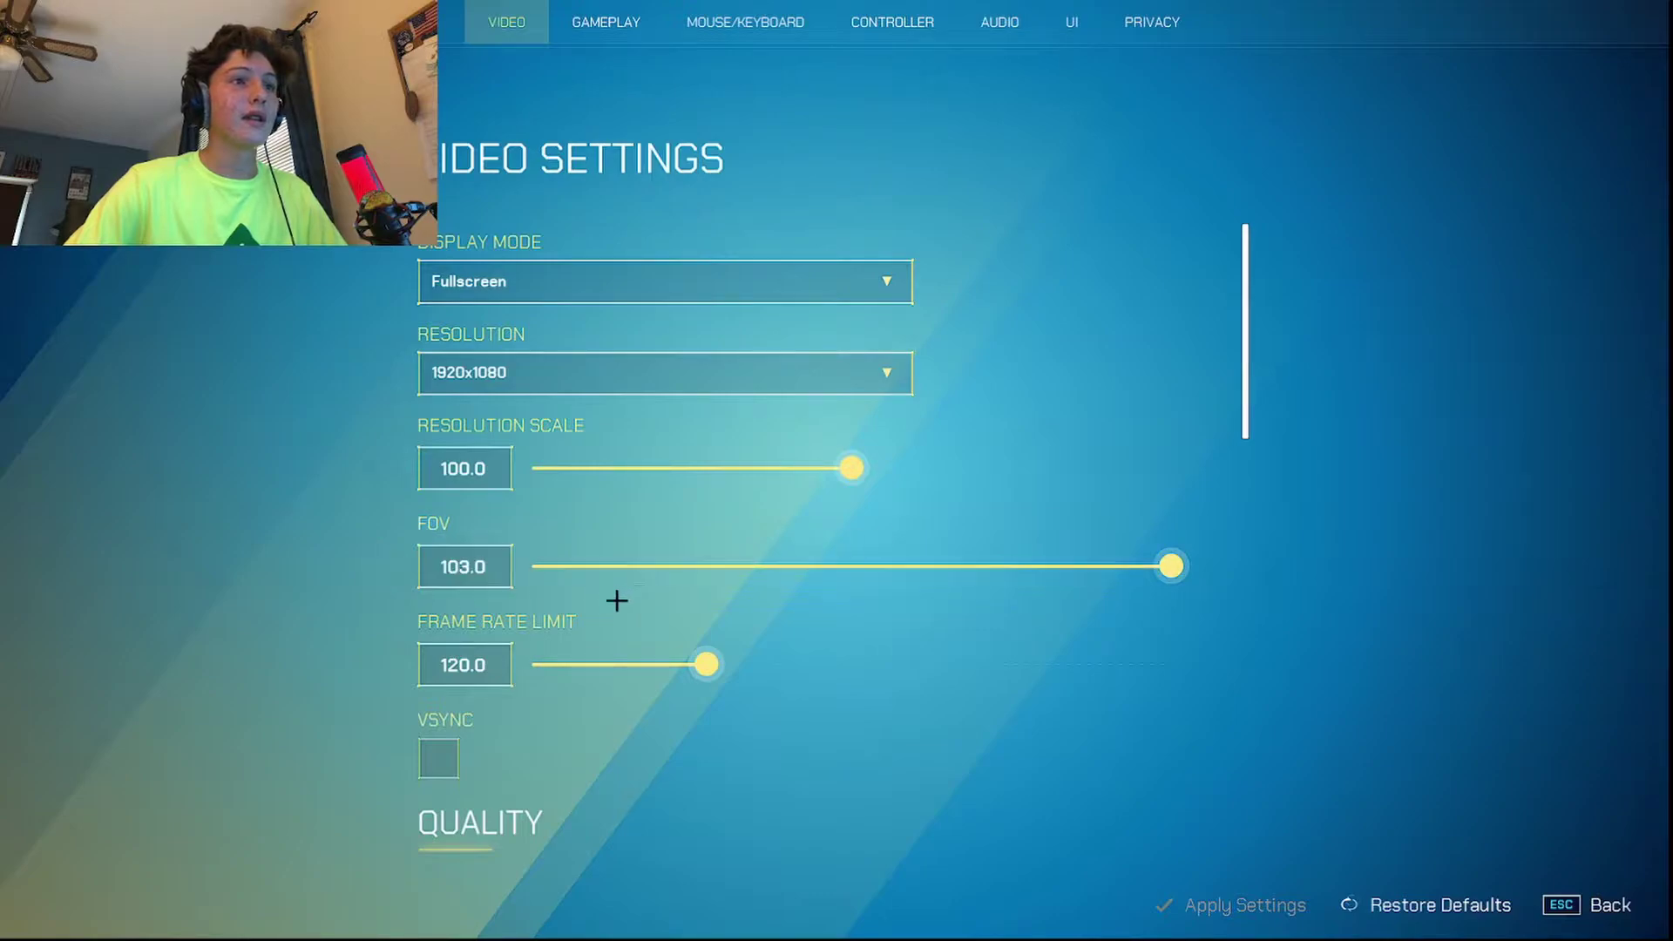
Set the frame rate limit to 144, keeping the field of view at 103.0.
left_click(1142, 576)
left_click_drag(1170, 567, 1472, 587)
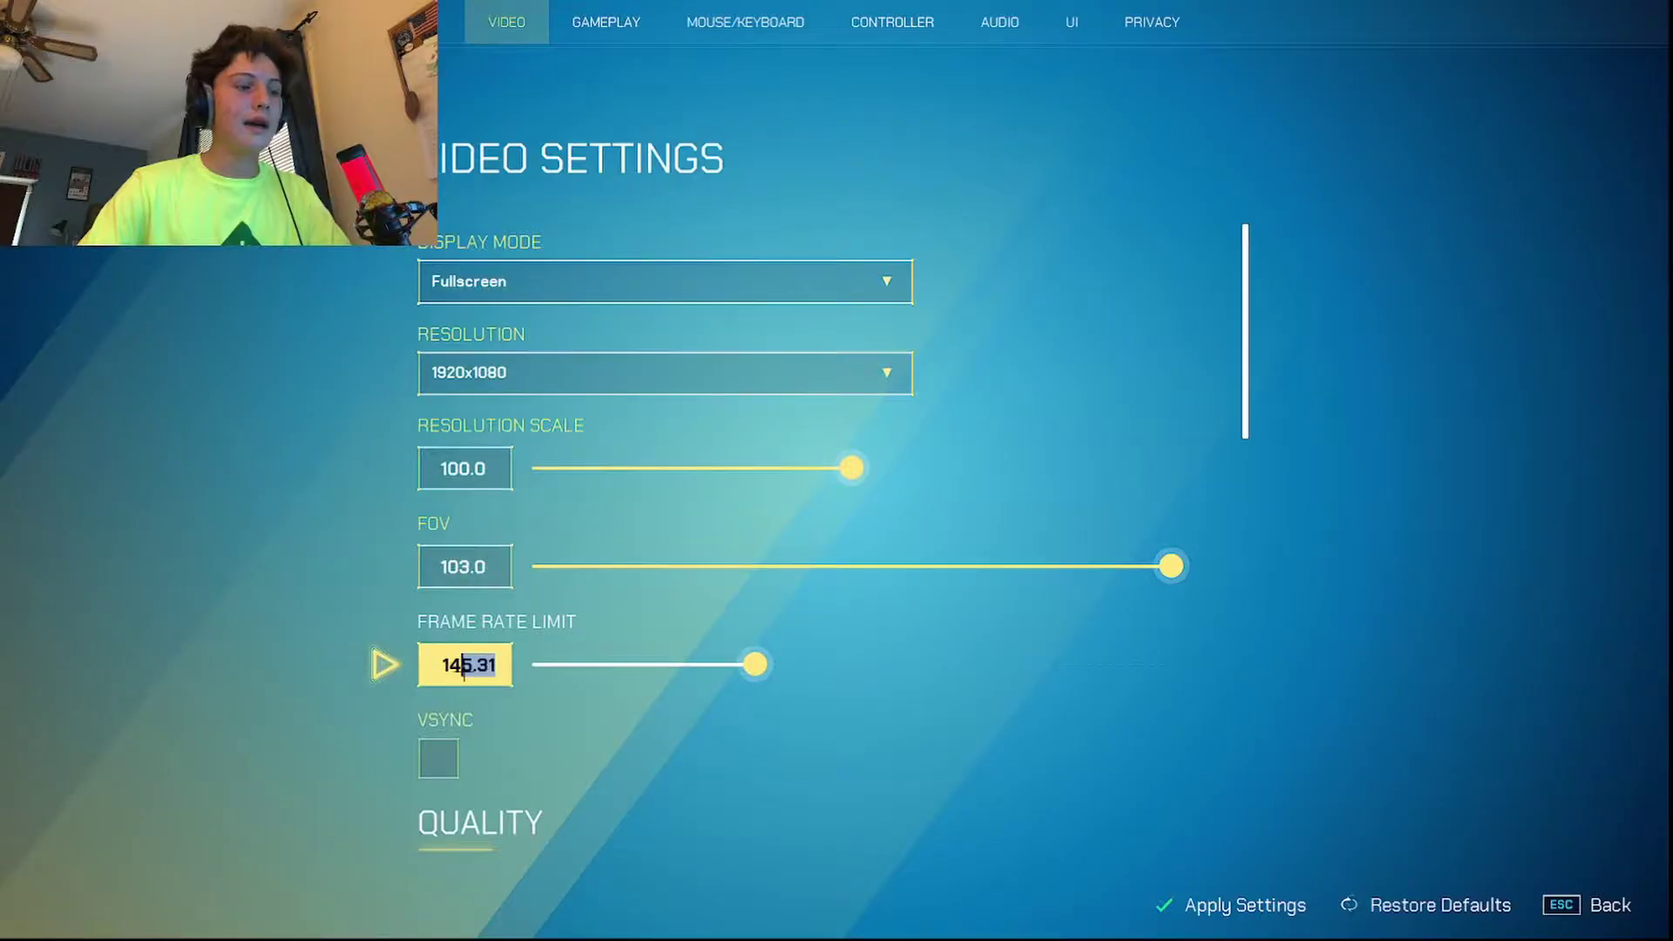
type("144")
key("Return")
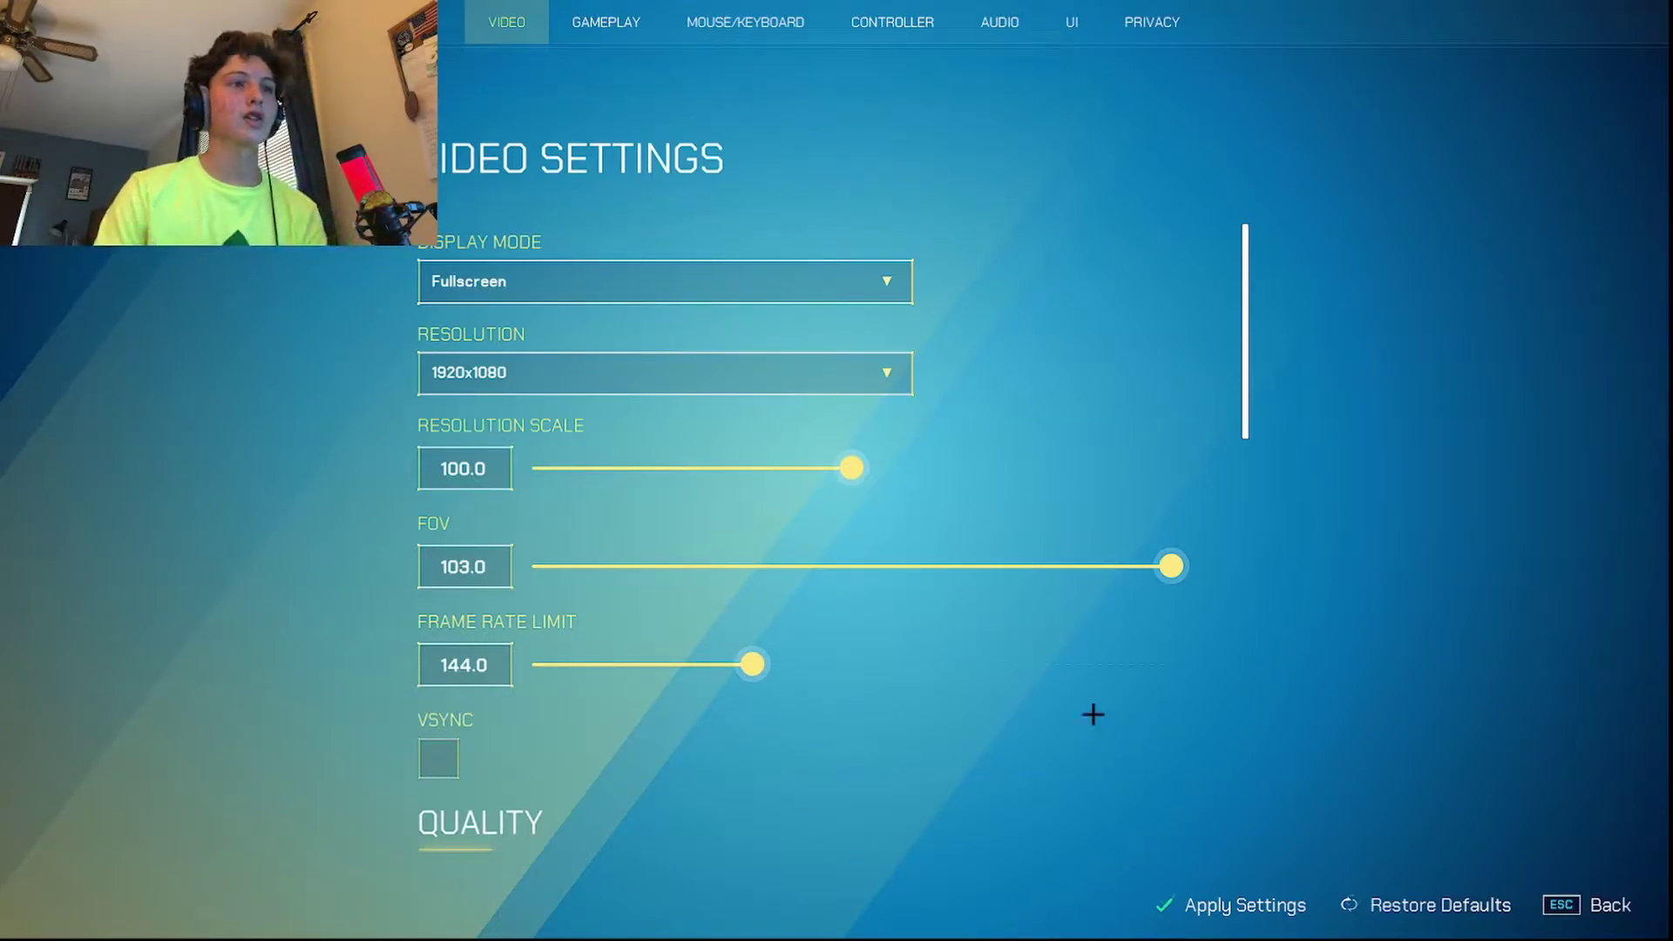
scroll(1132, 637, "down", 1)
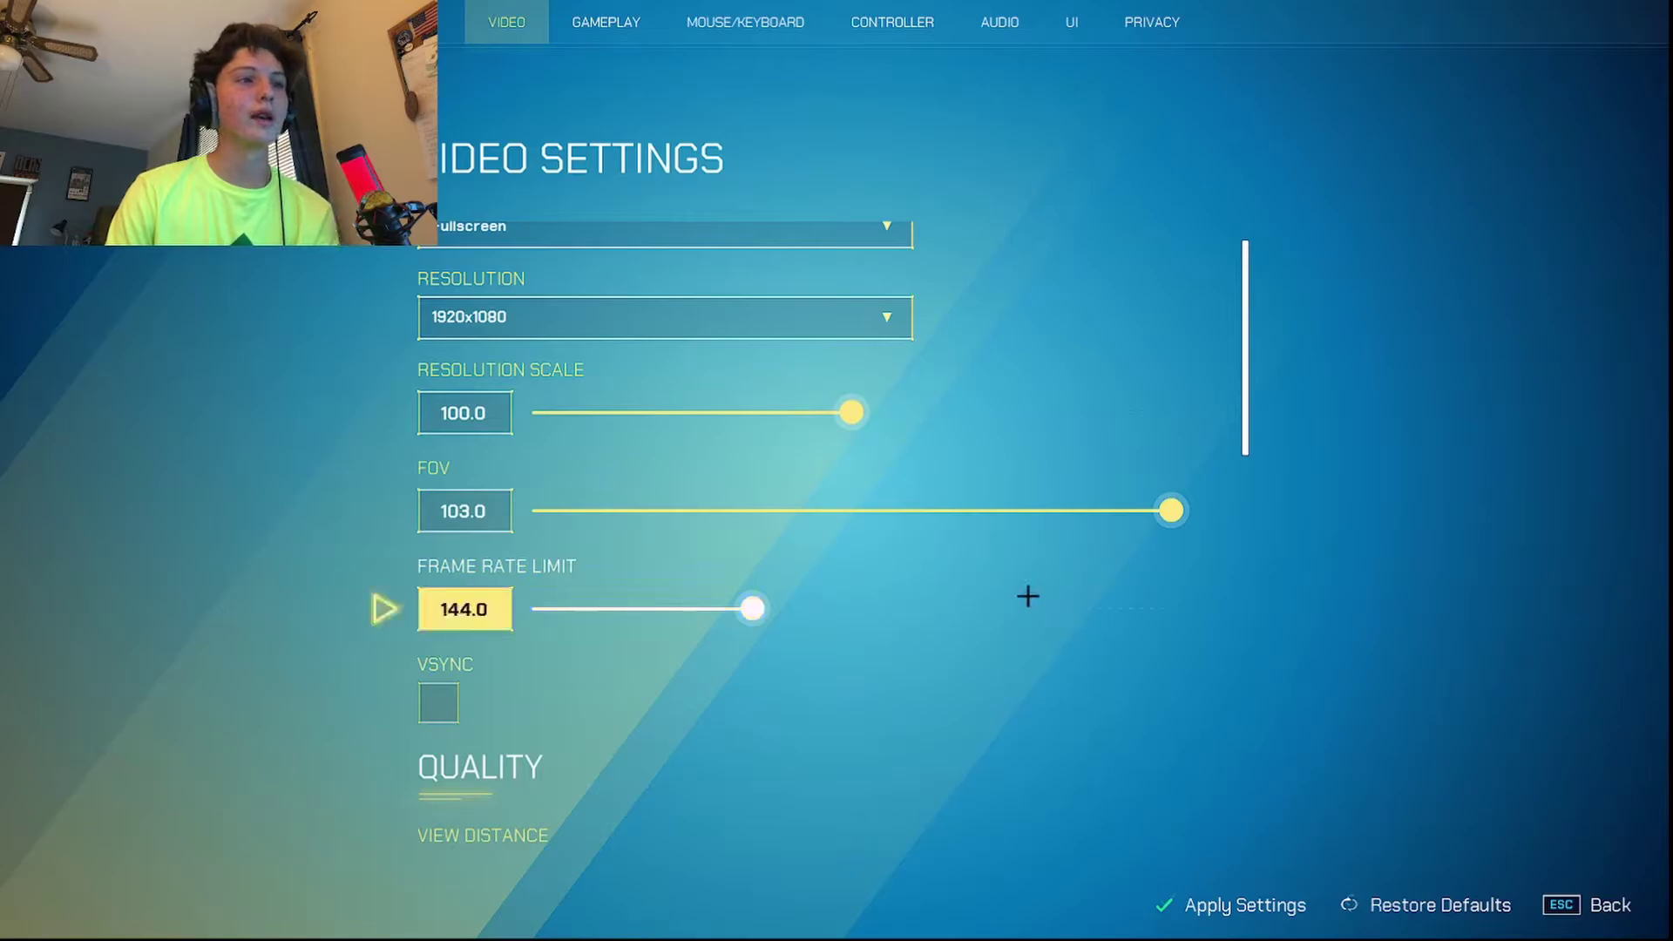
scroll(1010, 583, "down", 4)
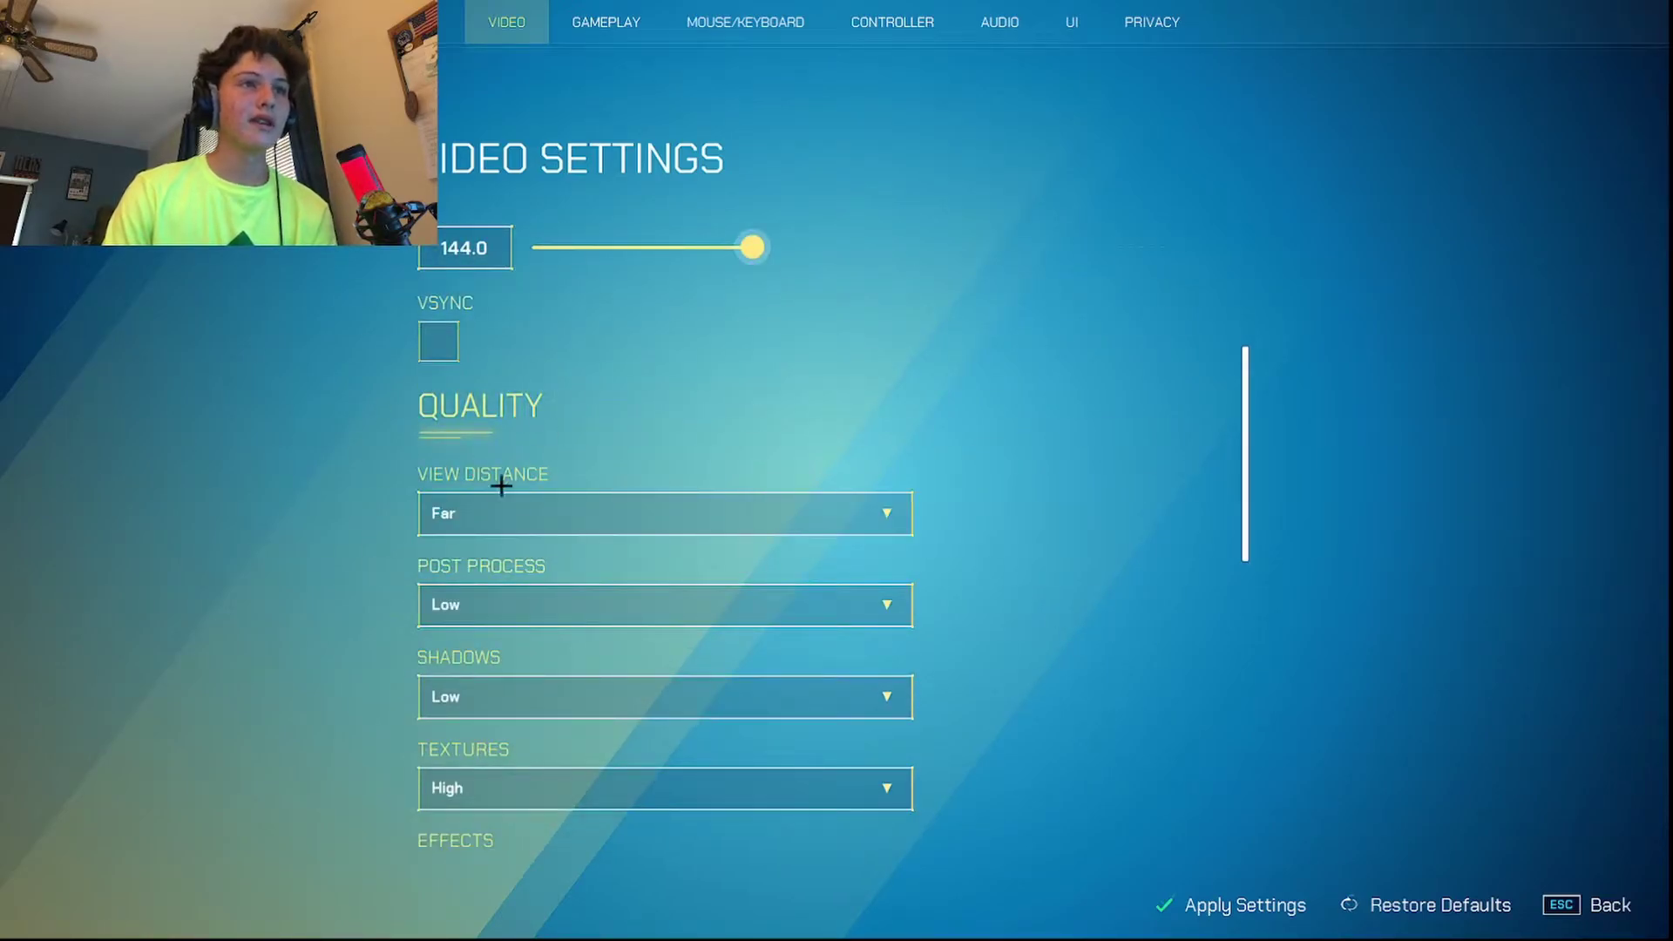
scroll(523, 488, "down", 1)
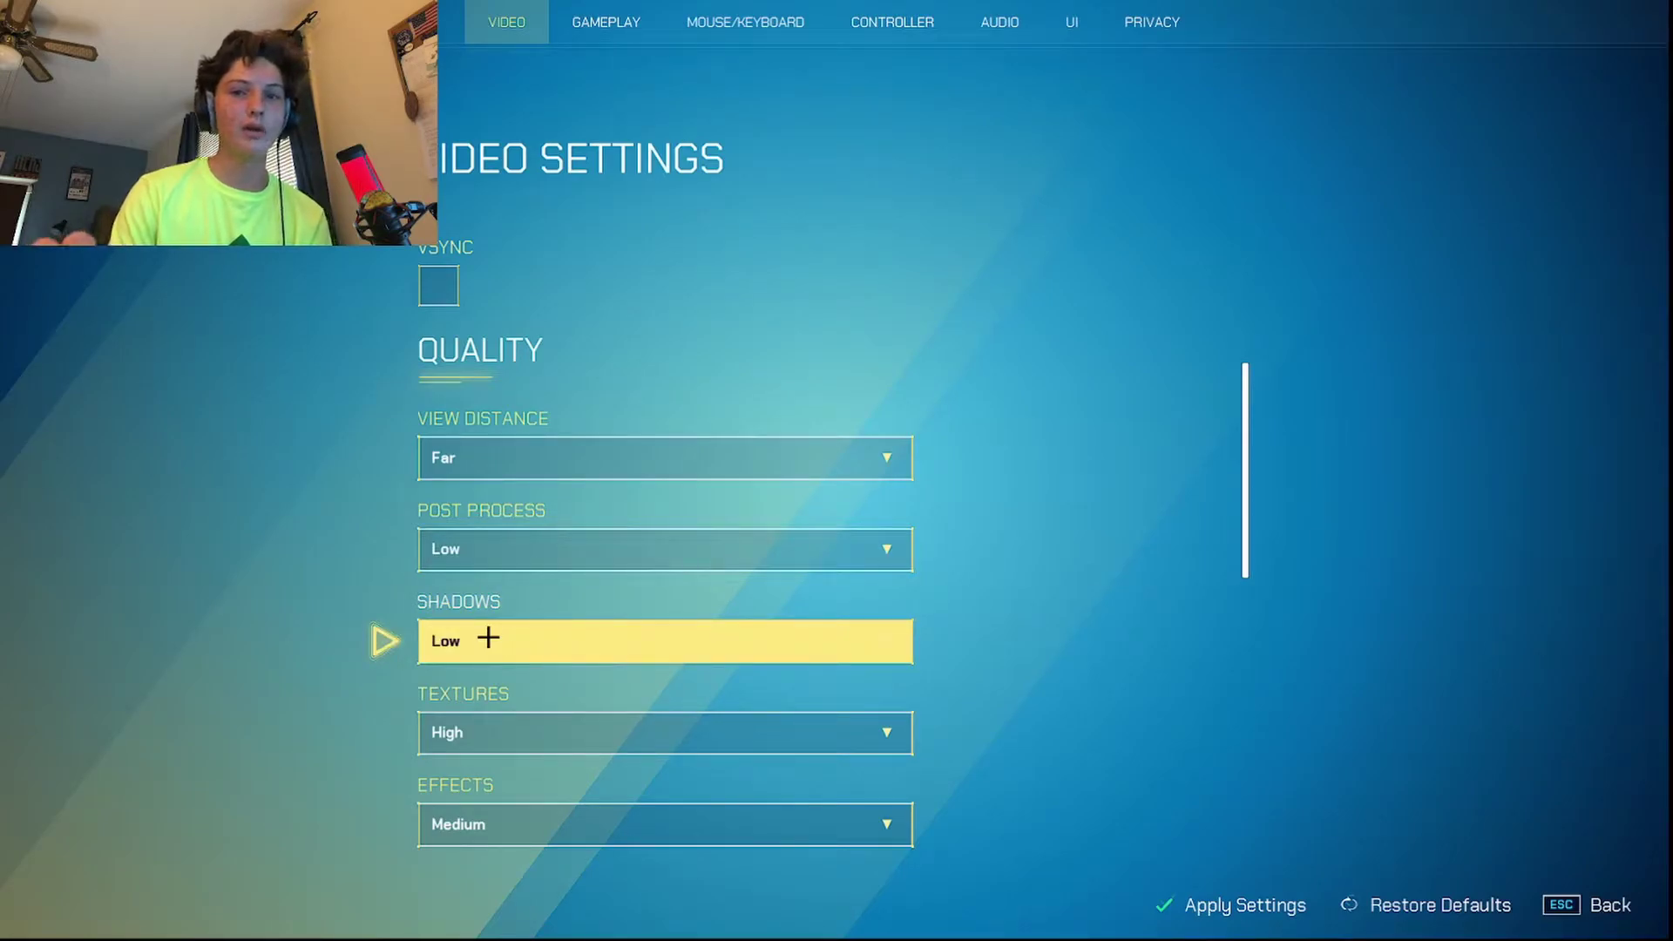
scroll(505, 669, "down", 3)
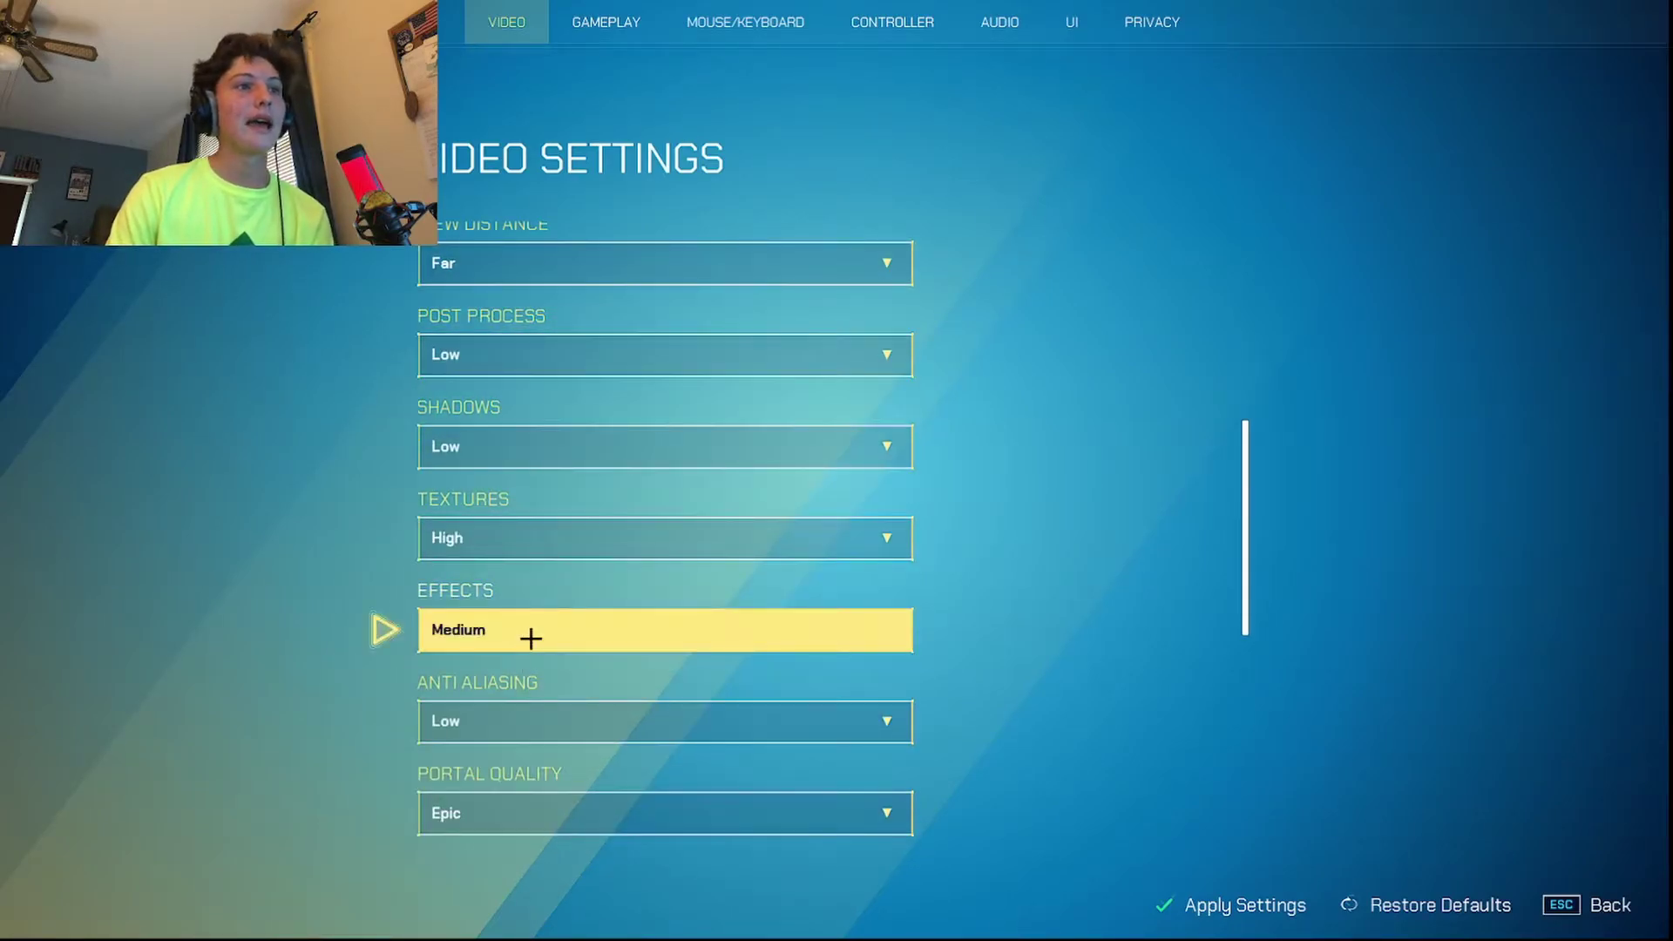
scroll(531, 638, "down", 5)
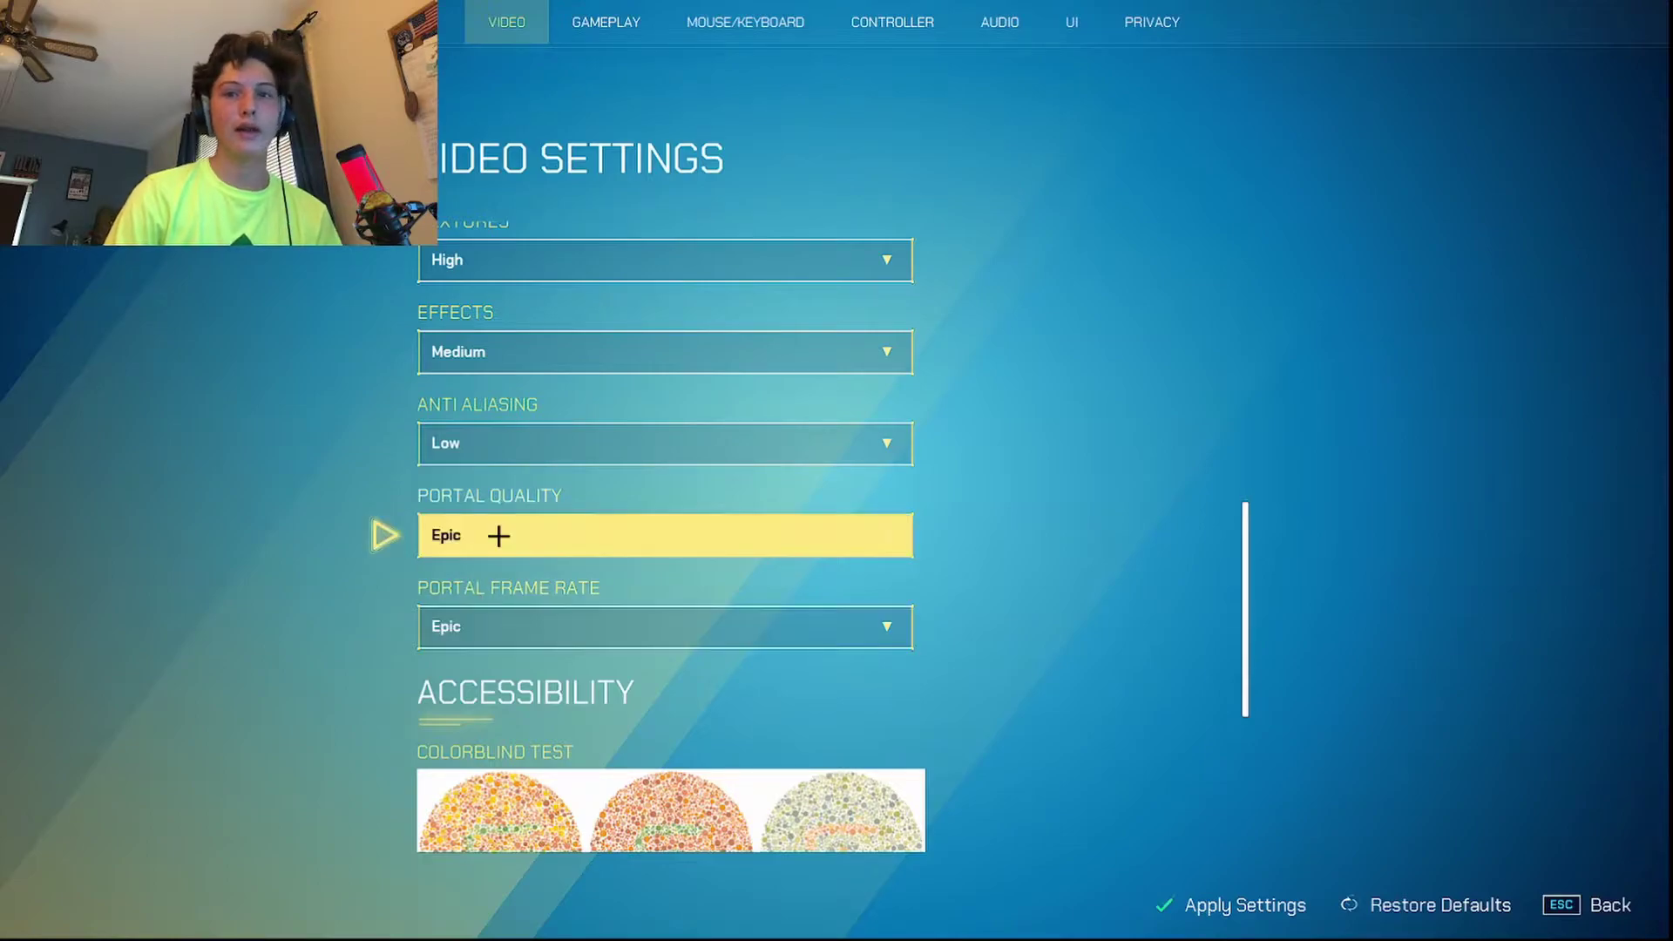
Go to Mouse/Keyboard keybinds and scroll through the movement binds (W, S, A, D, sprint, jump, crouch).
left_click(605, 20)
left_click(737, 21)
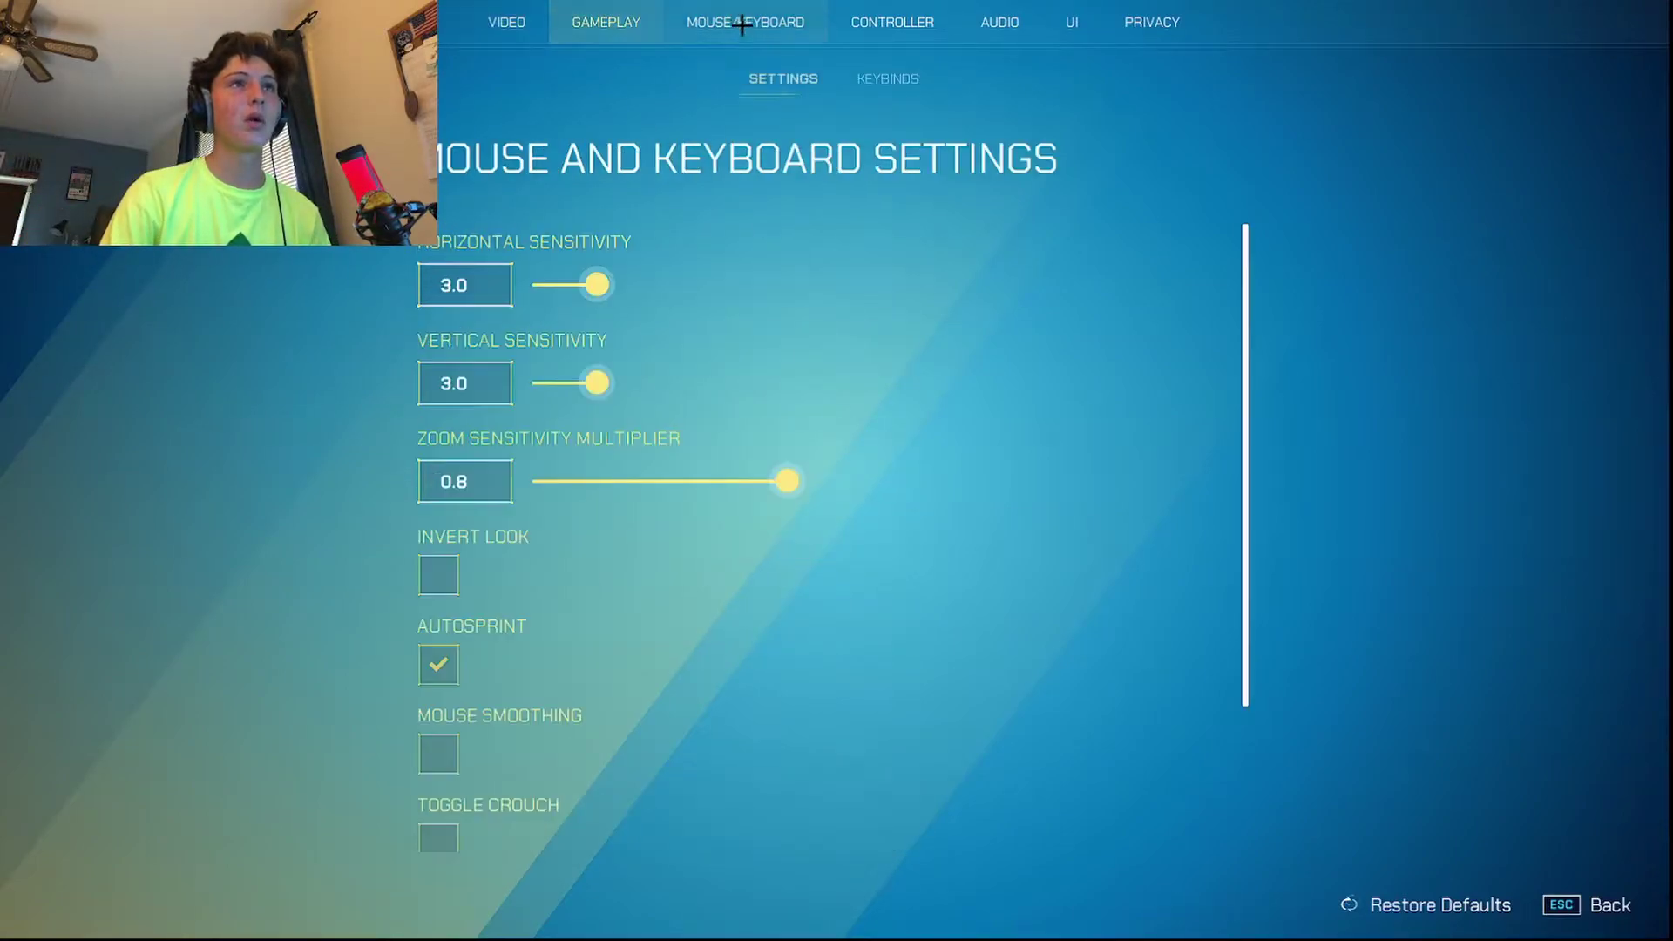
left_click(885, 82)
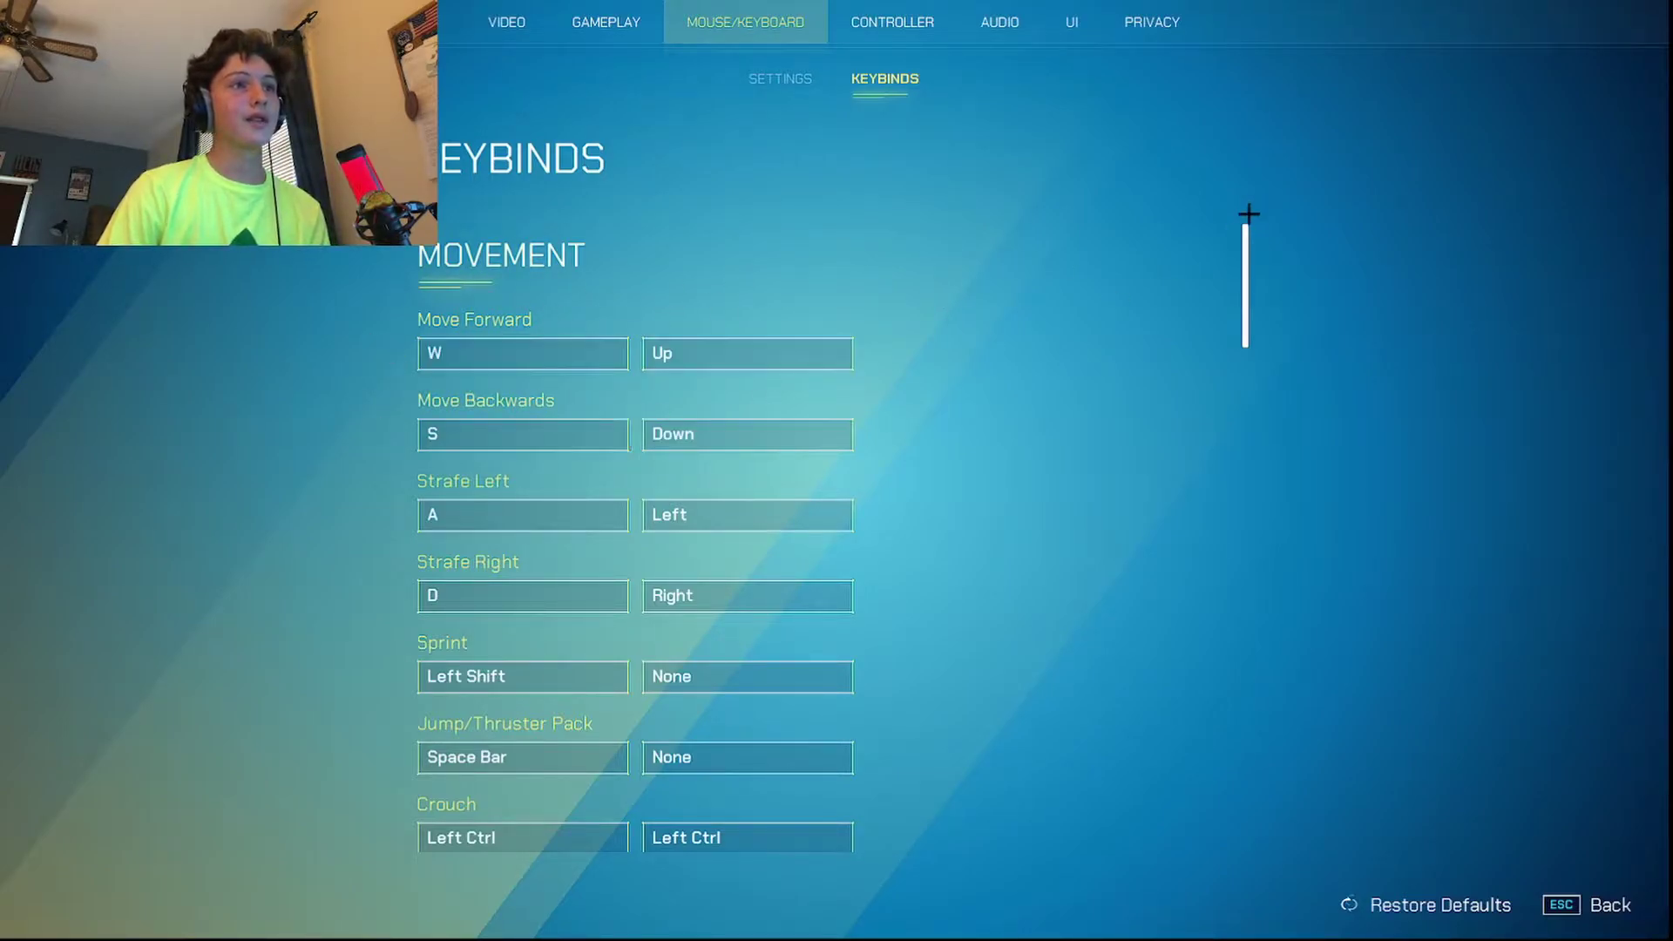
scroll(1237, 314, "down", 1)
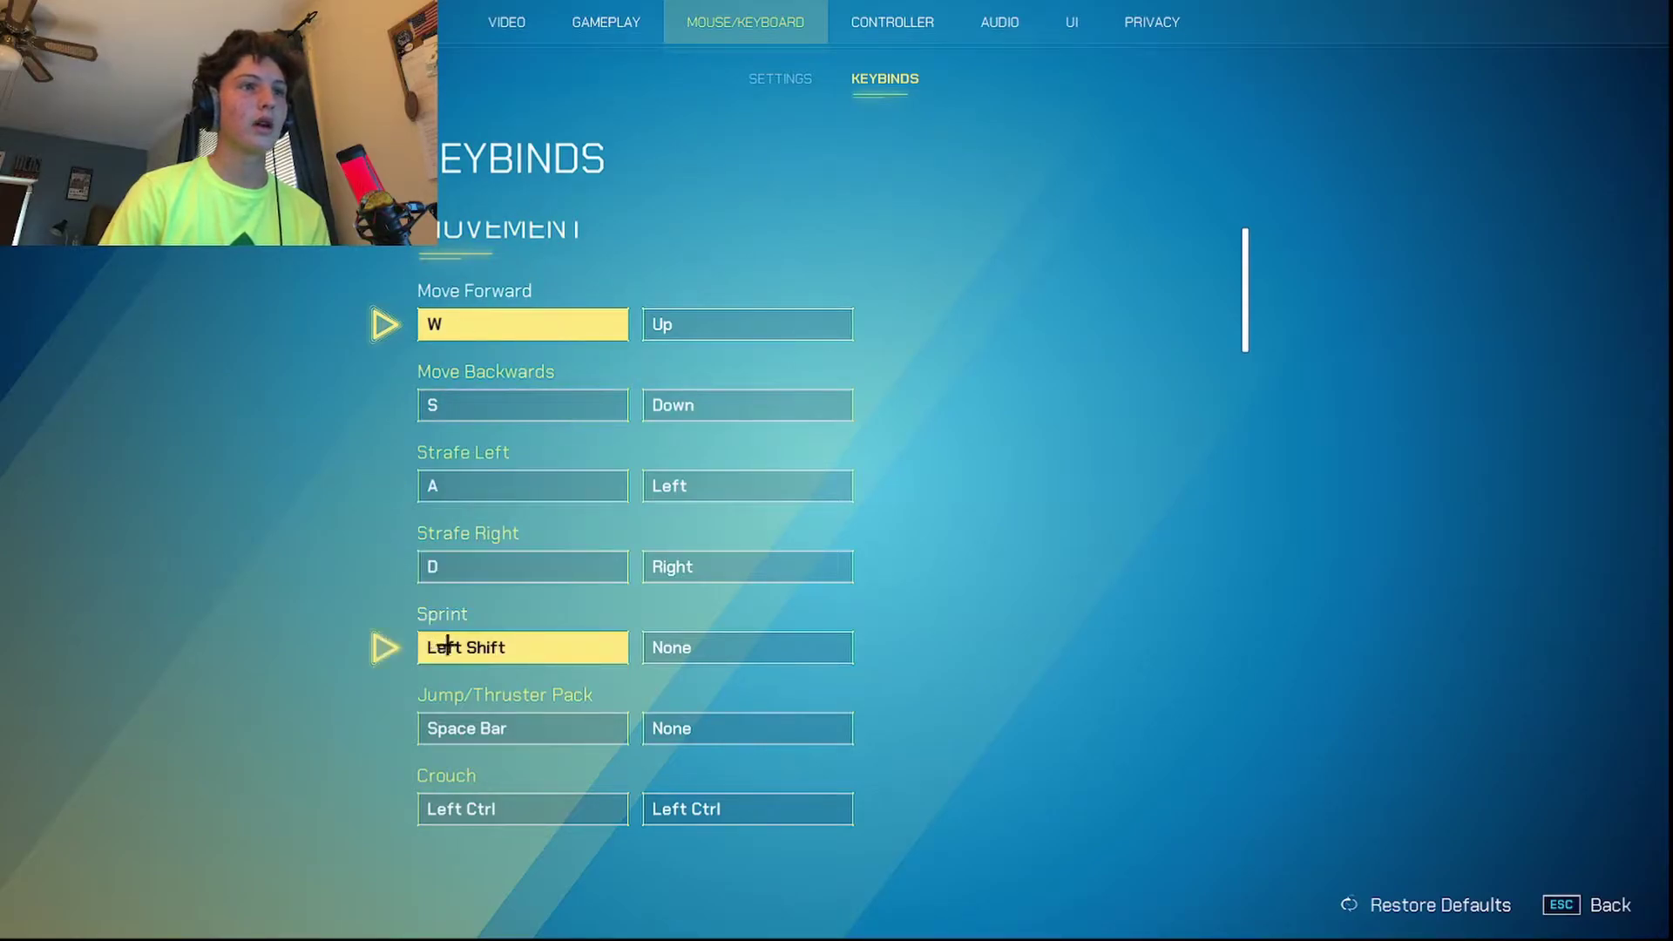
scroll(446, 645, "down", 1)
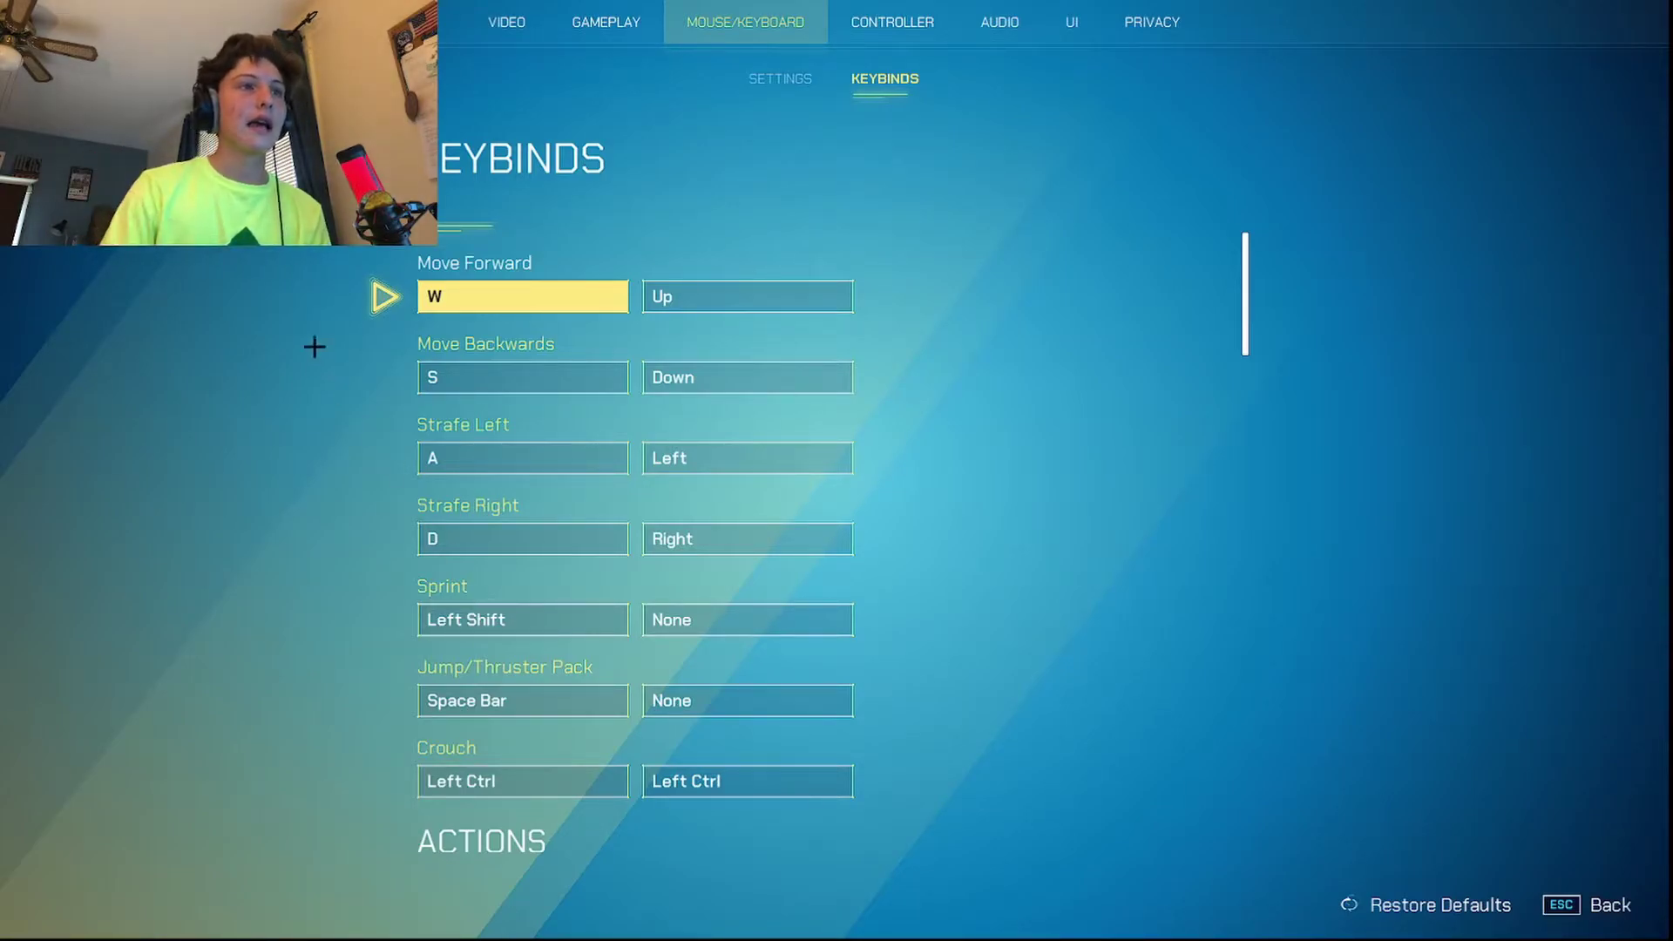
scroll(500, 560, "down", 3)
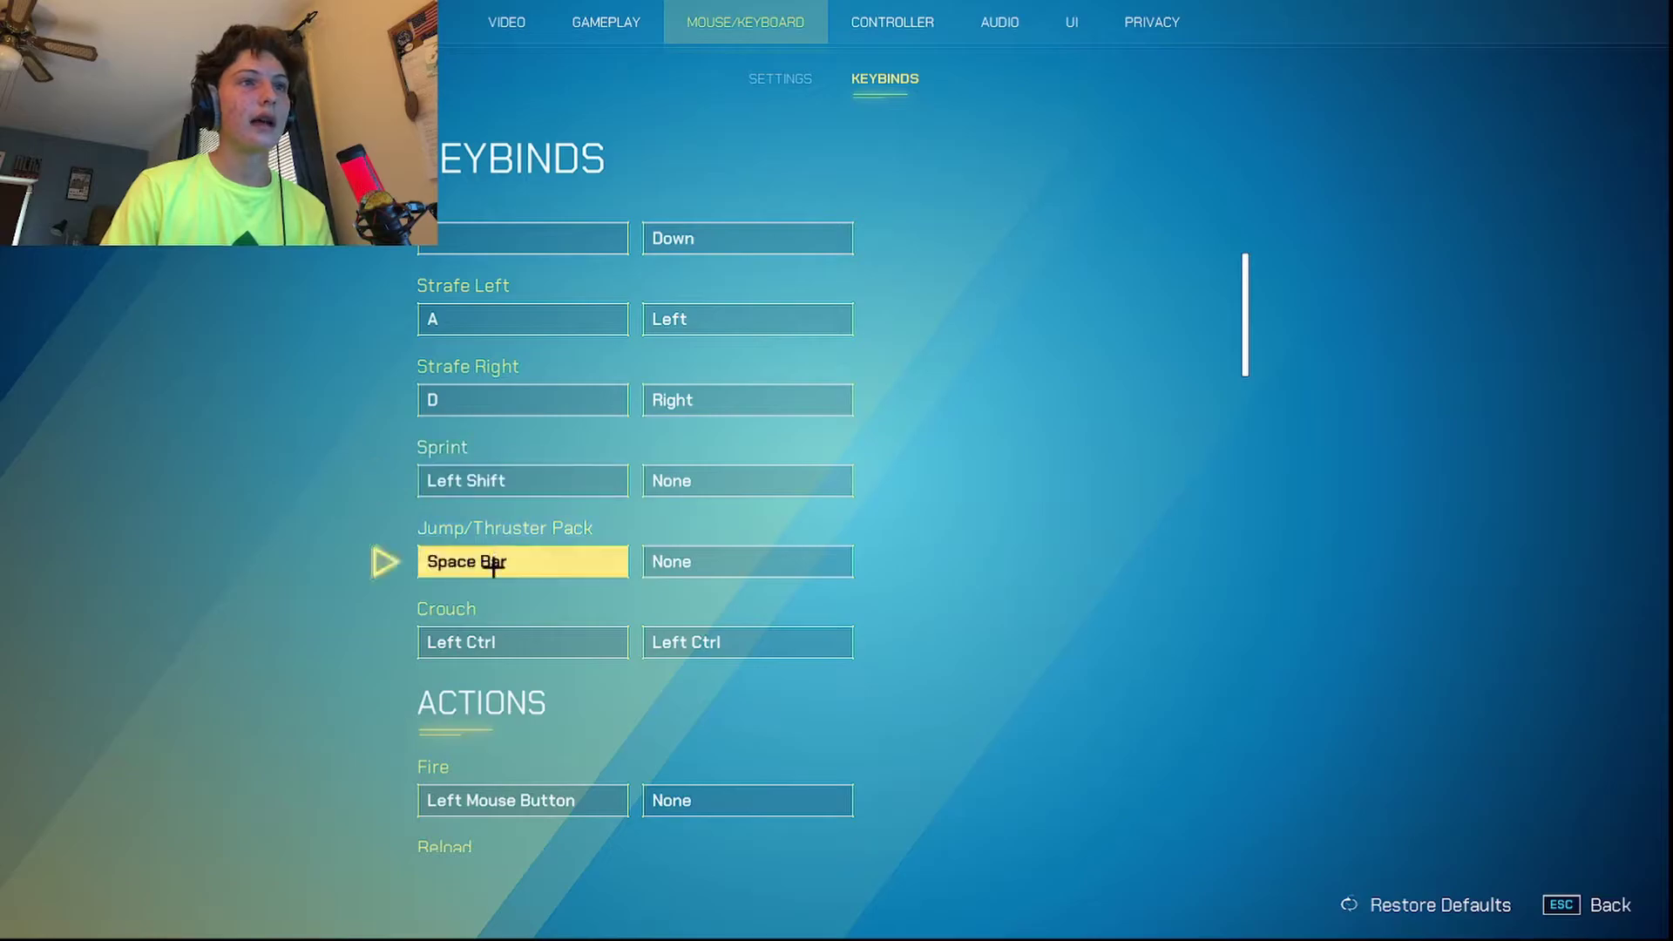
scroll(523, 535, "down", 2)
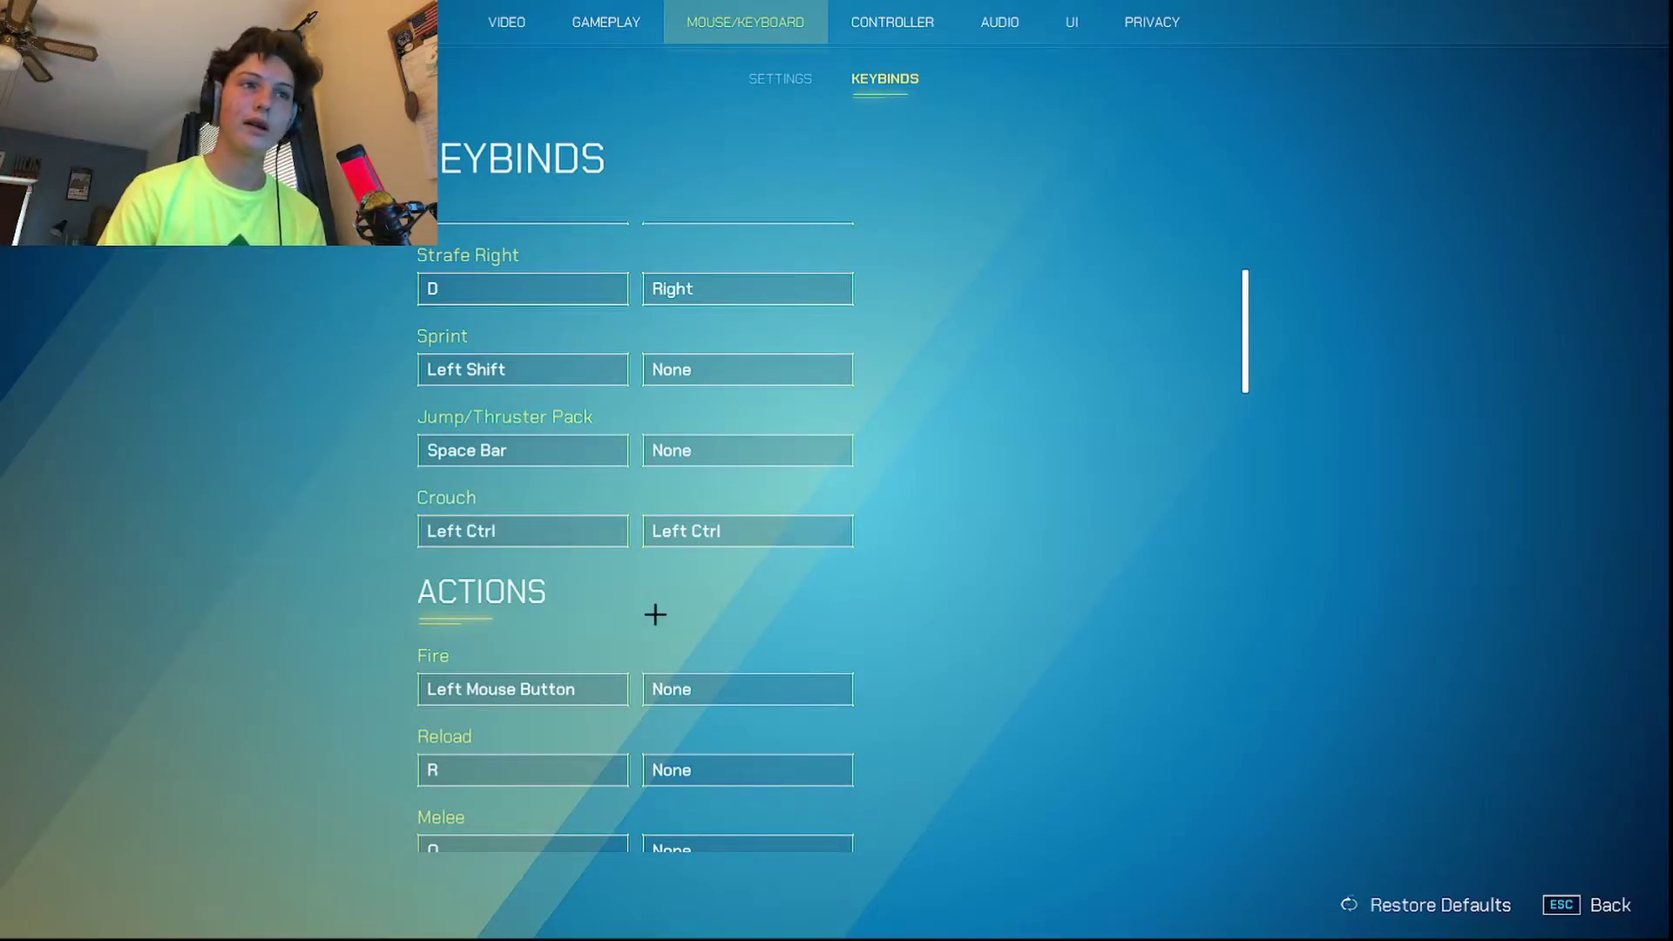
scroll(644, 601, "down", 2)
scroll(557, 522, "down", 3)
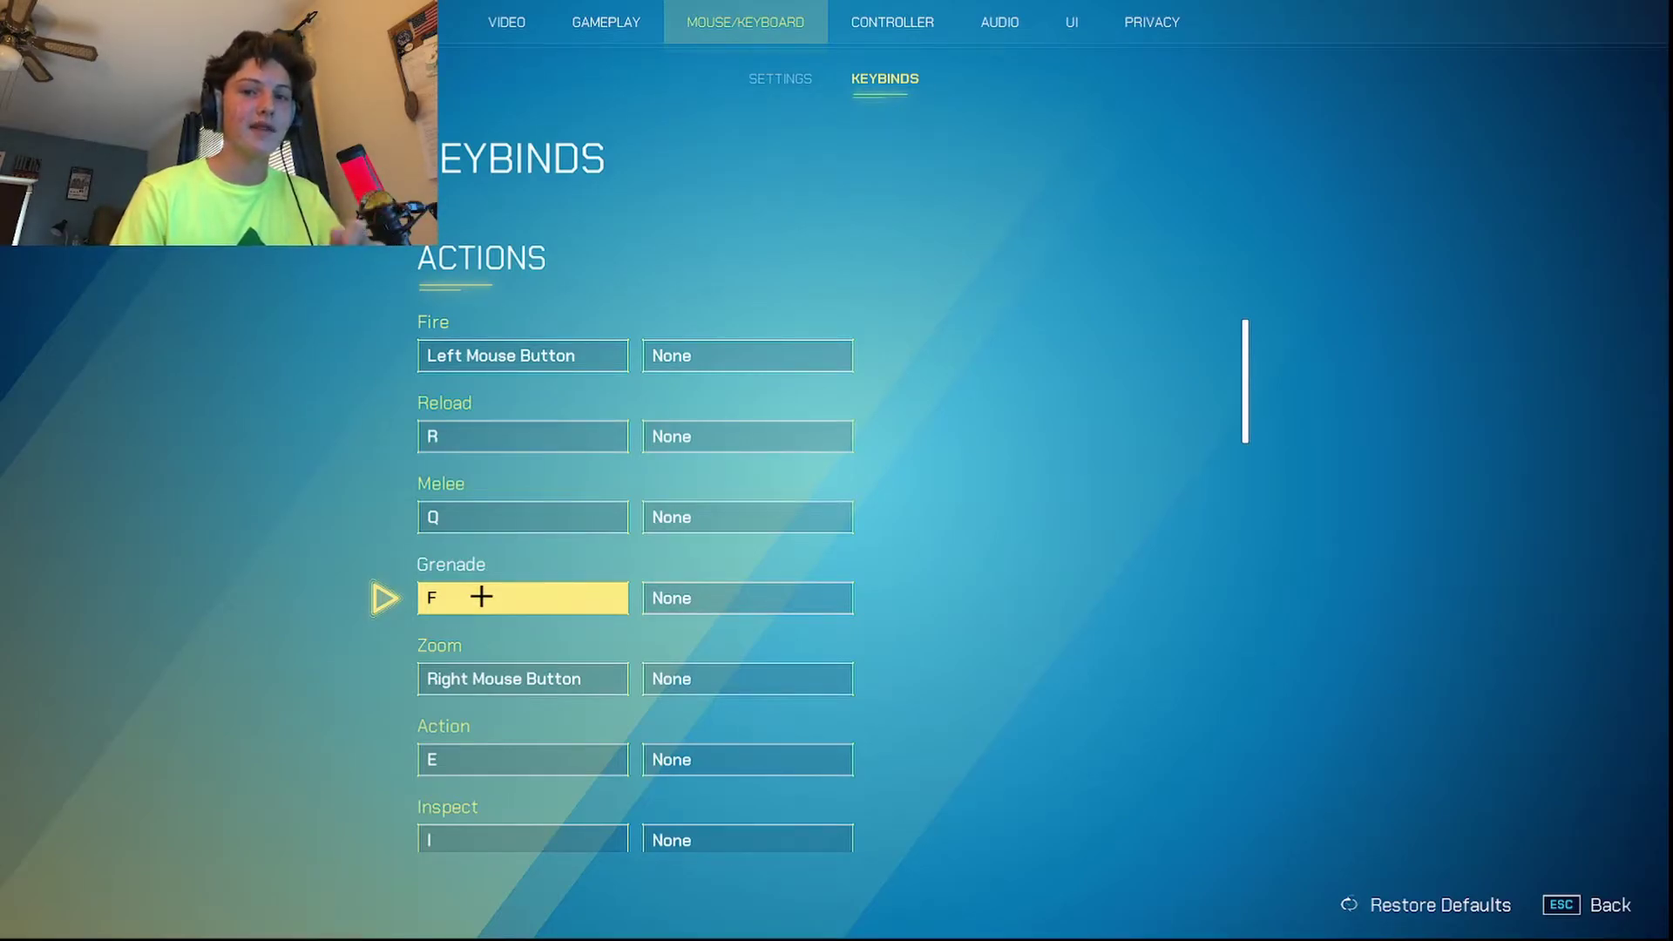
scroll(454, 597, "down", 1)
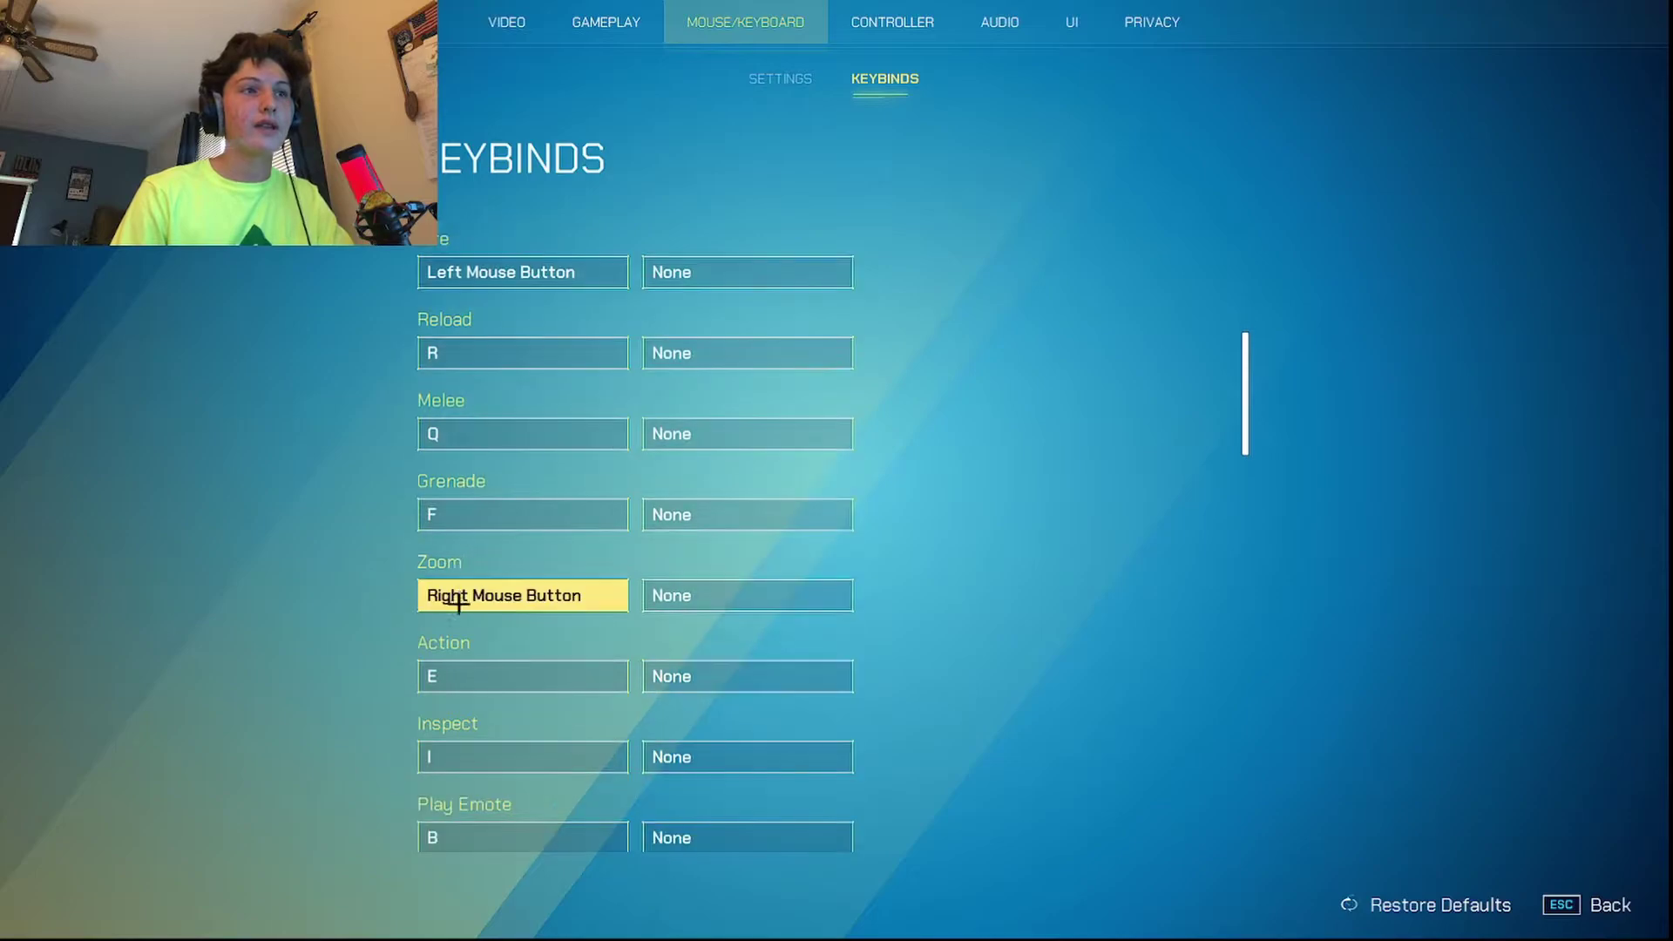
scroll(456, 598, "down", 1)
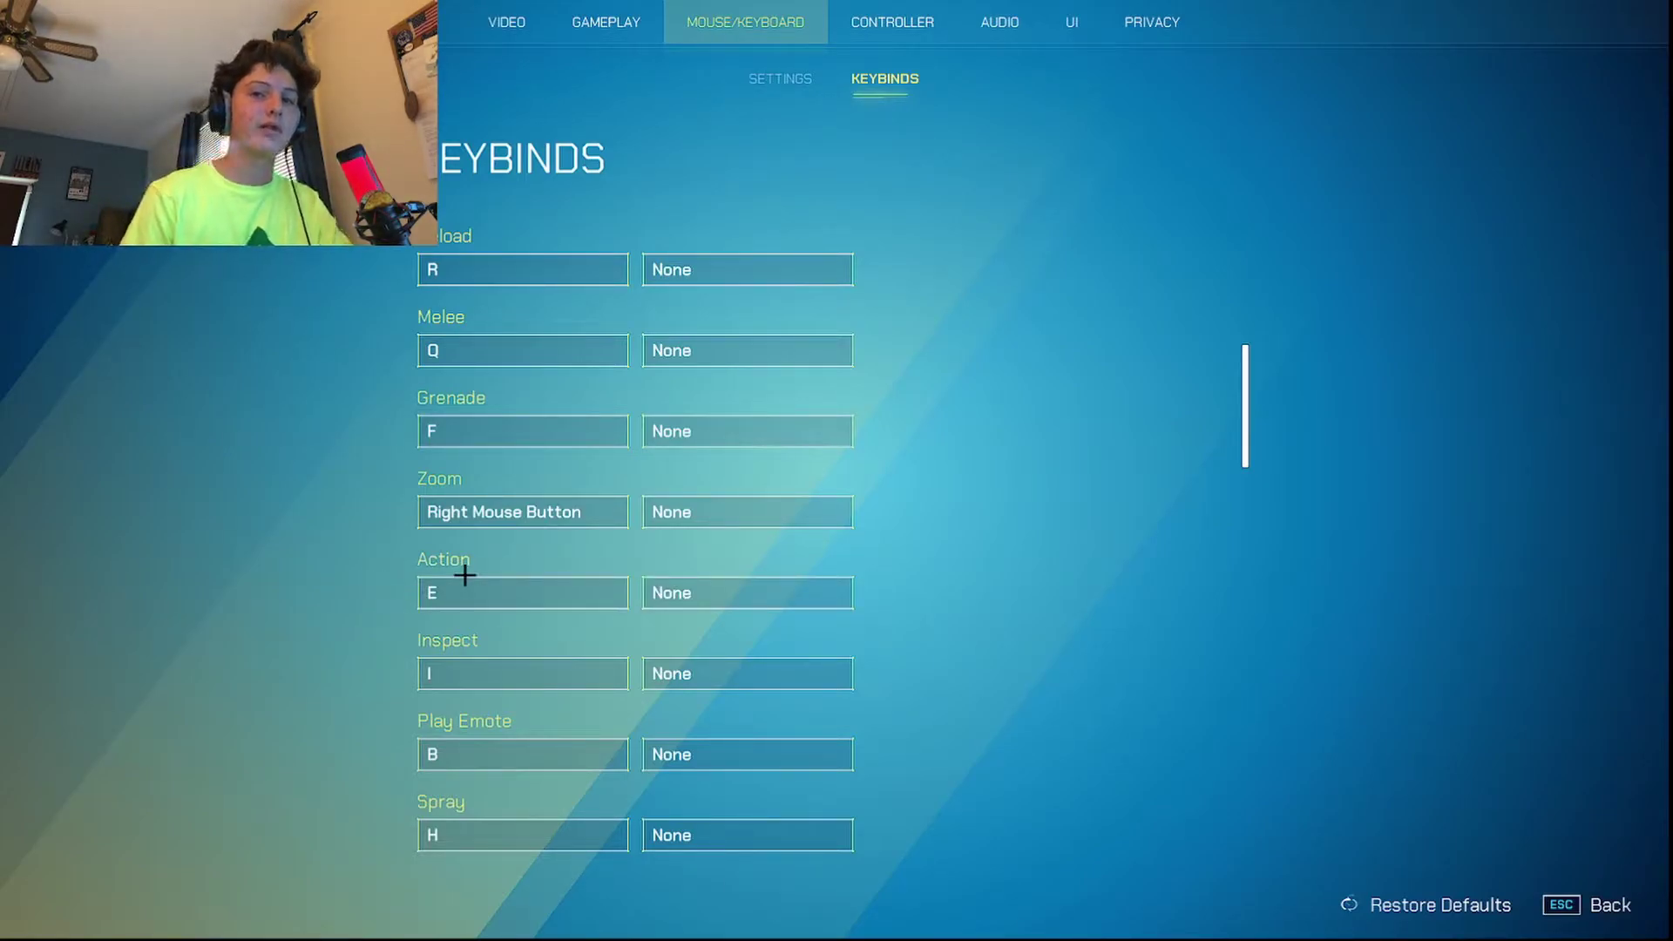
scroll(593, 562, "down", 5)
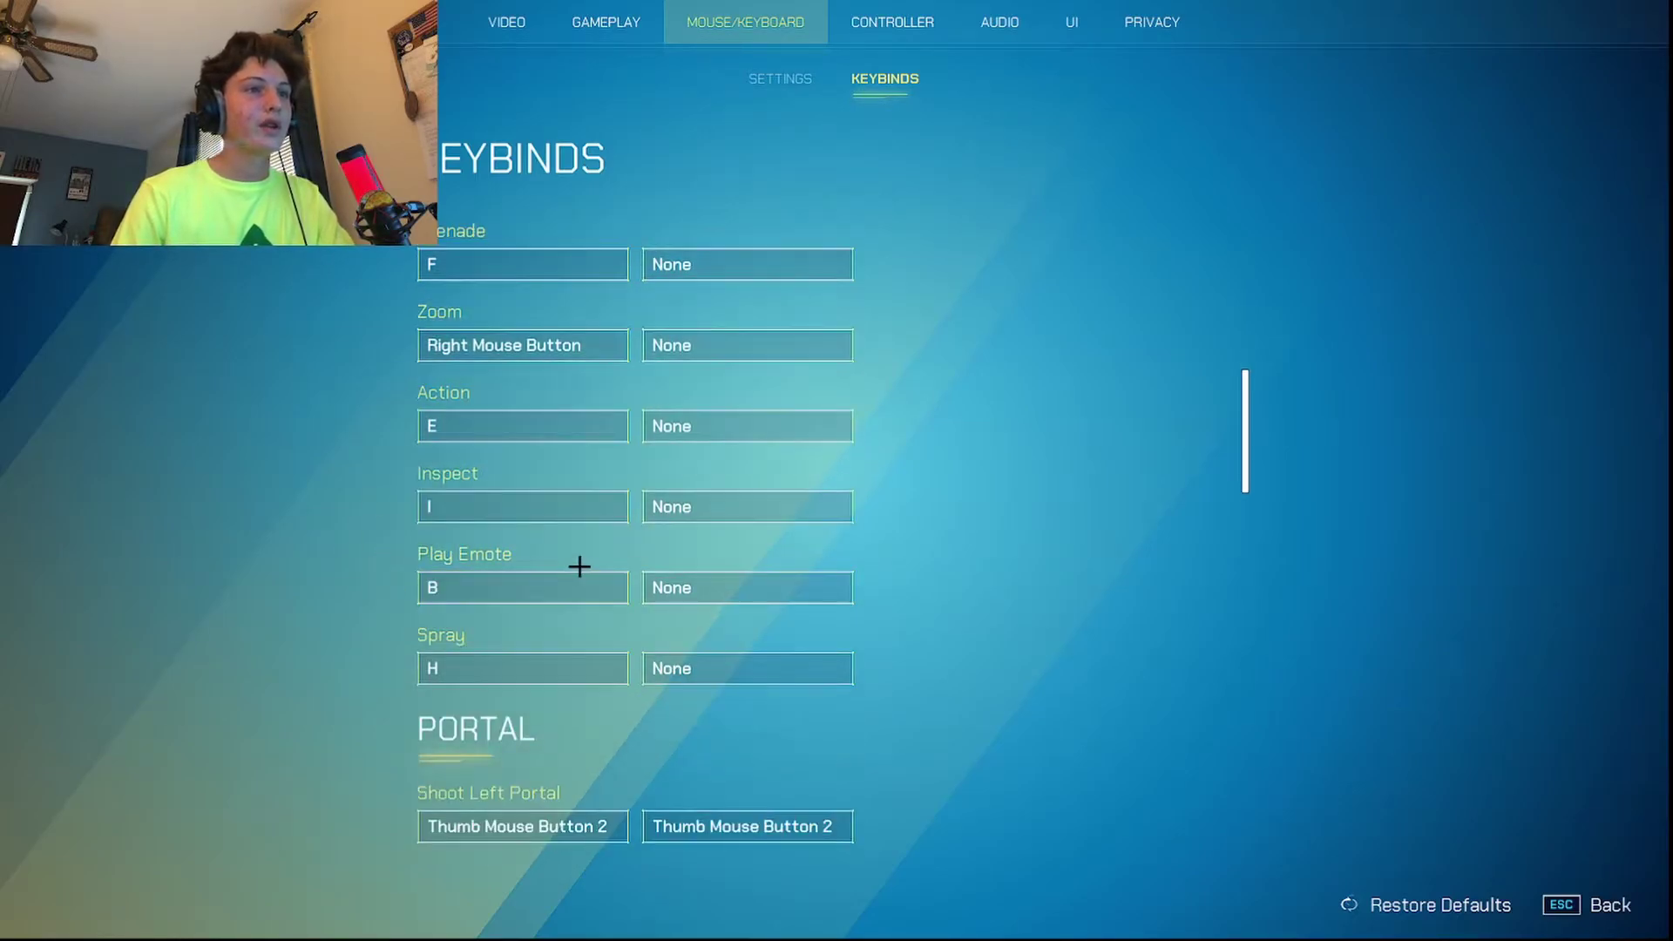
scroll(598, 549, "down", 1)
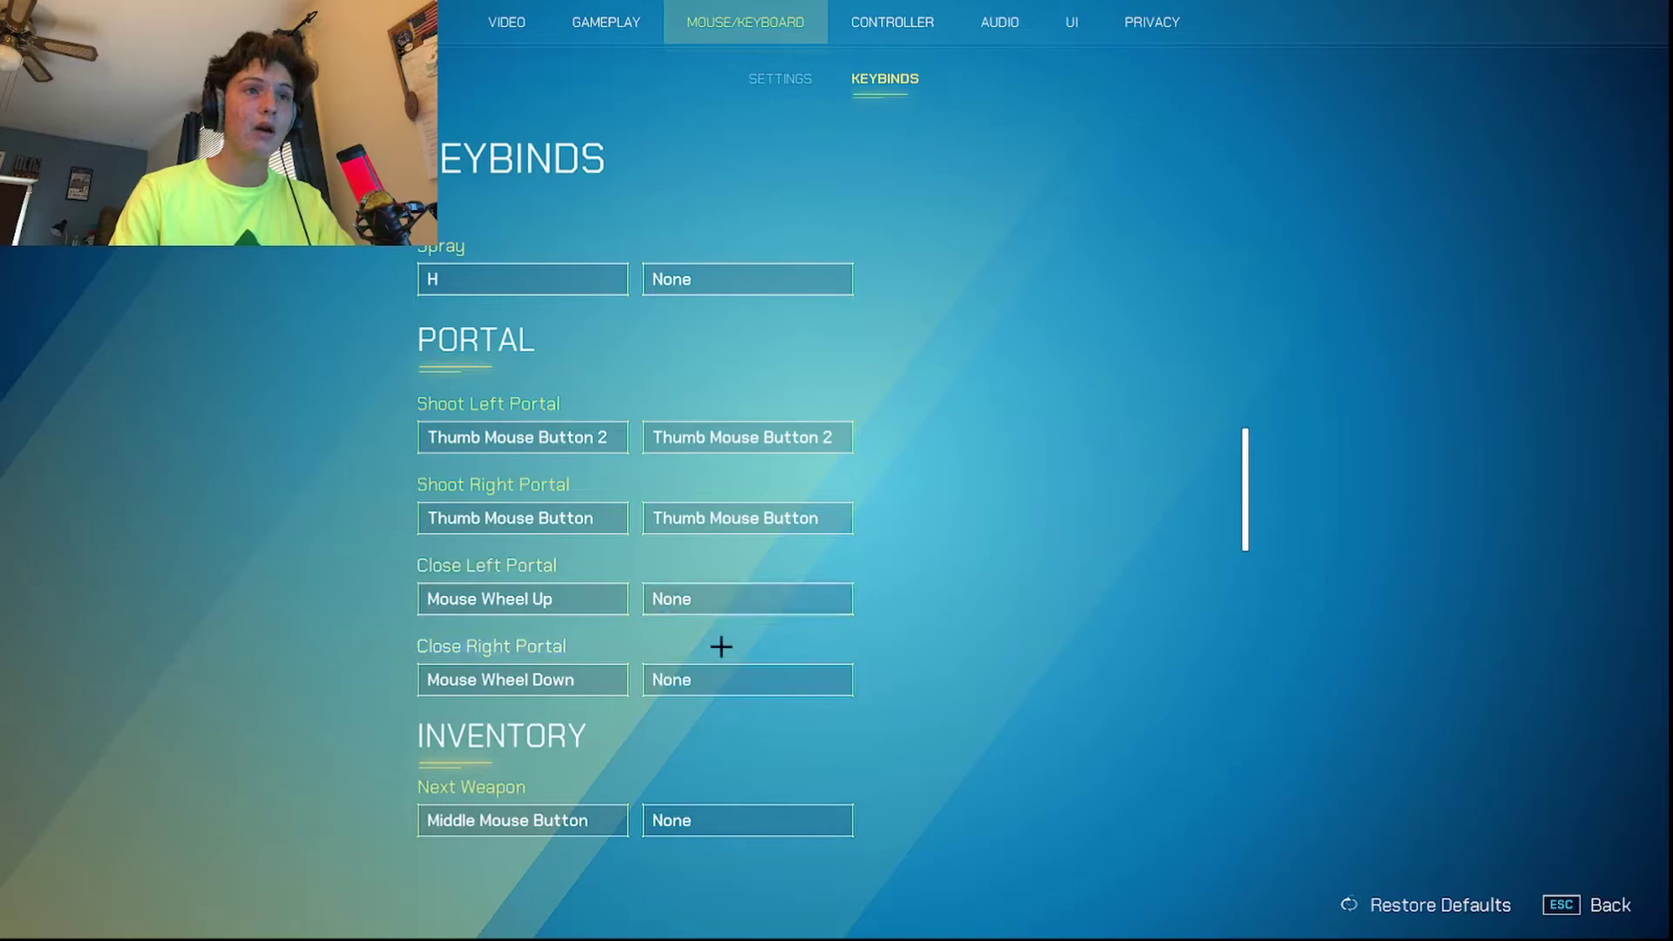
Bind C as Close Left Portal's secondary key, swapping it back and forth with Close Right Portal.
left_click(719, 596)
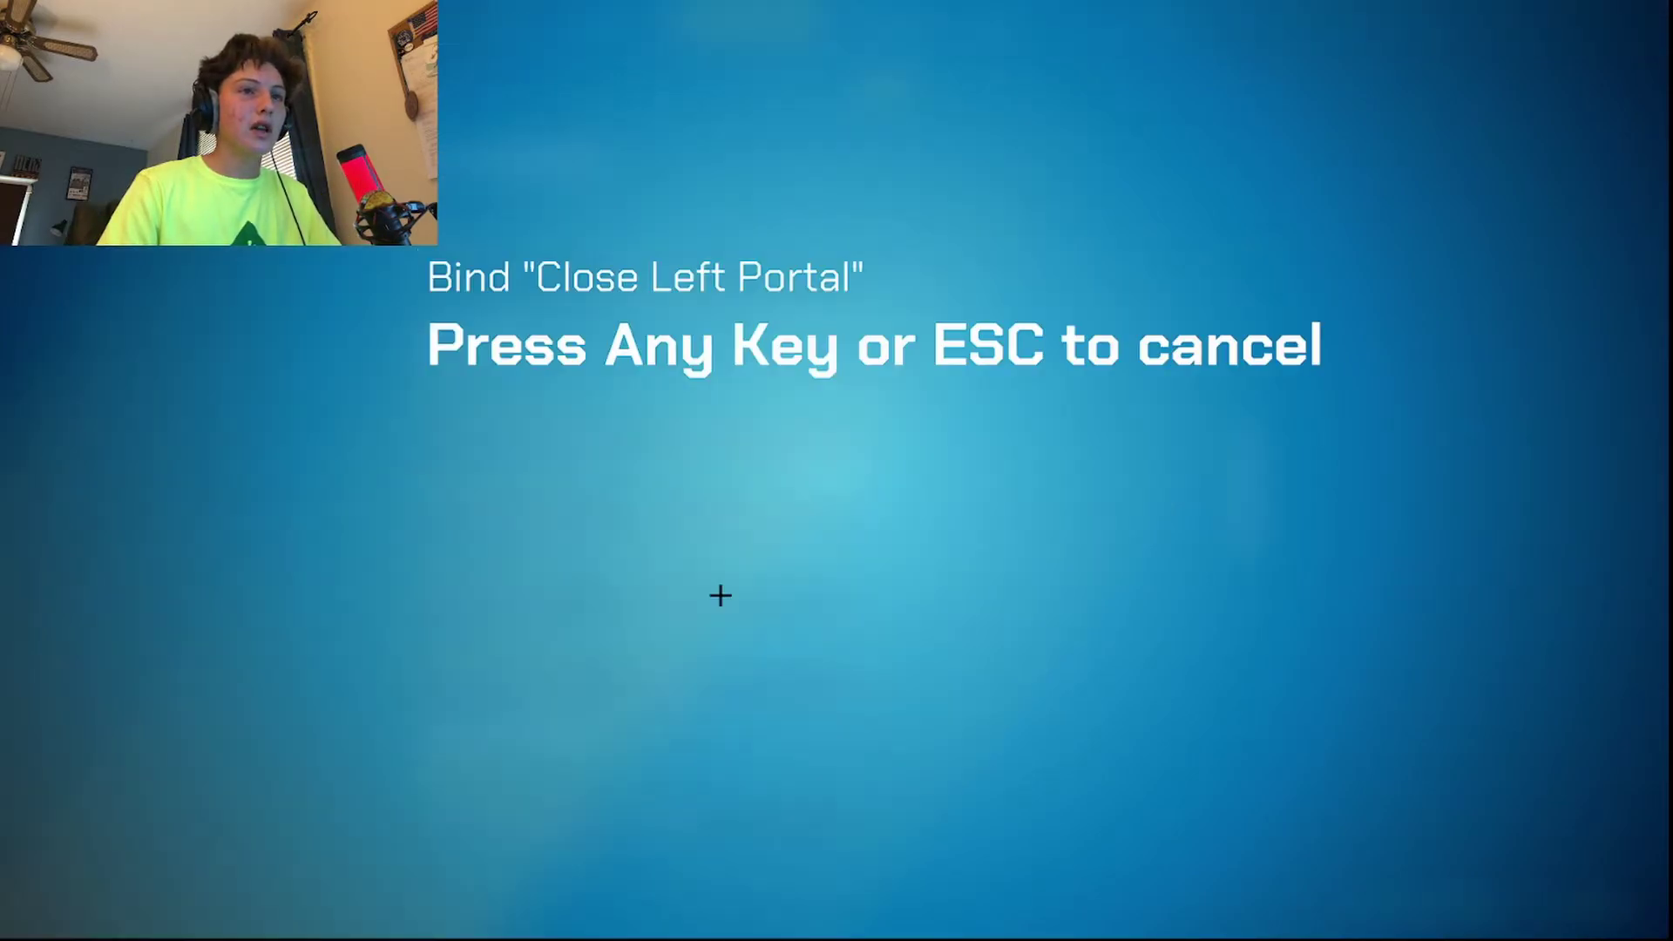
key("c")
left_click(726, 664)
key("c")
left_click(709, 598)
key("c")
left_click(727, 686)
key("c")
Finish swapping C between the portal secondary slots, then clear Close Left Portal's secondary bind to None.
left_click(710, 608)
key("c")
left_click(710, 666)
key("c")
left_click(714, 607)
key("c")
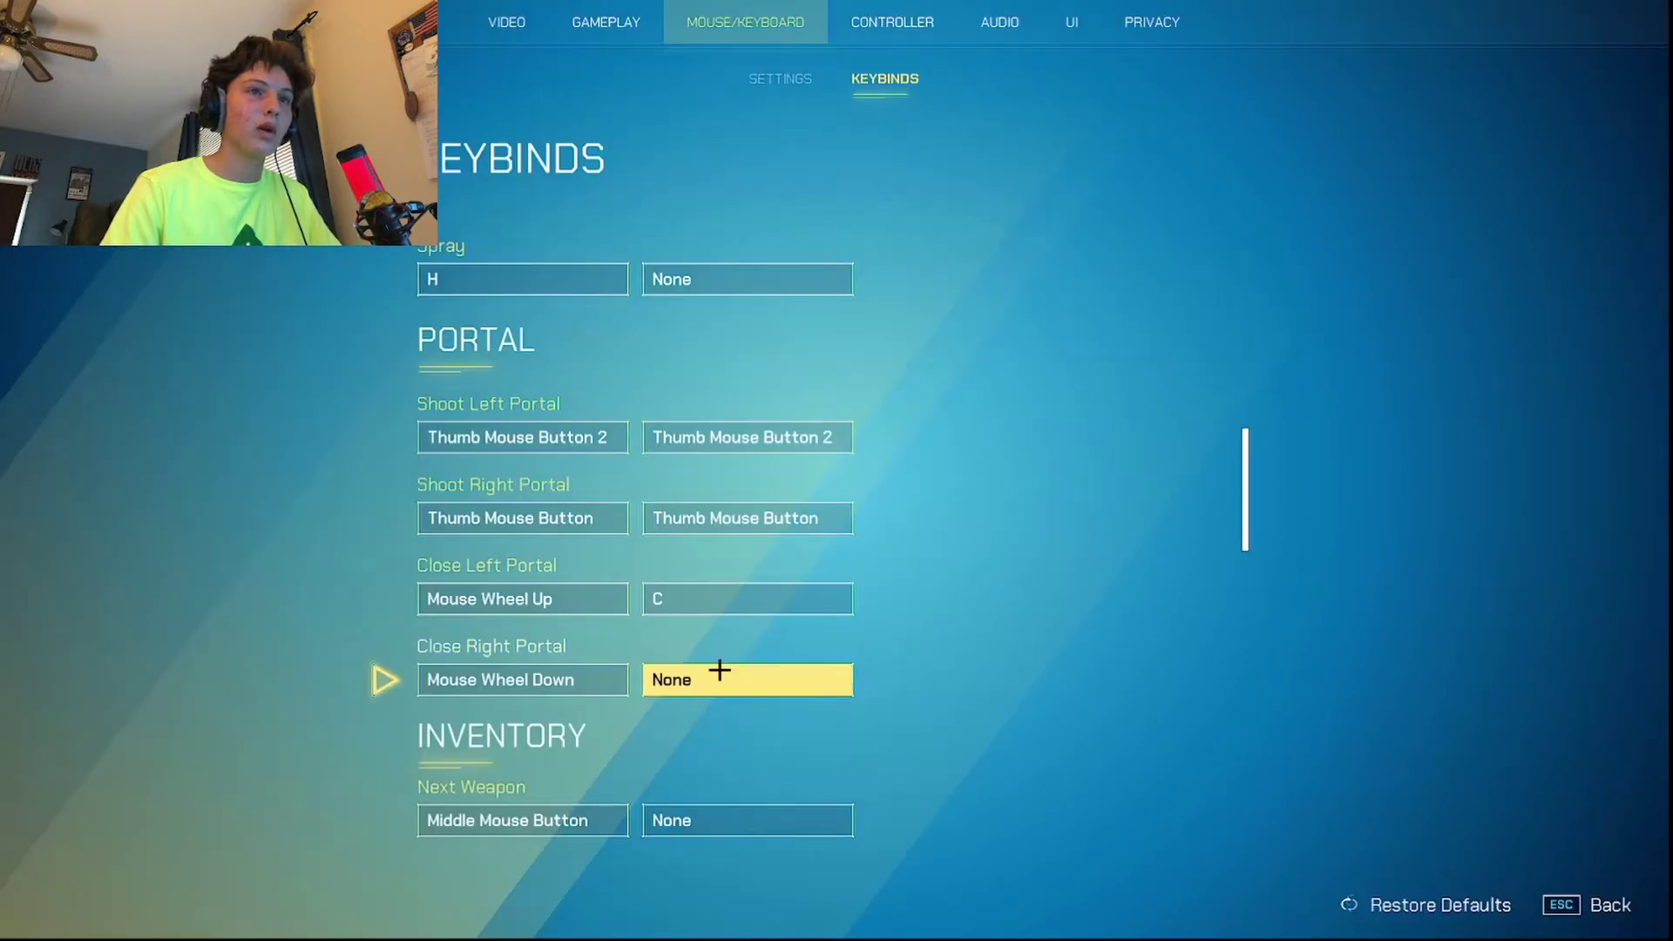
left_click(685, 601)
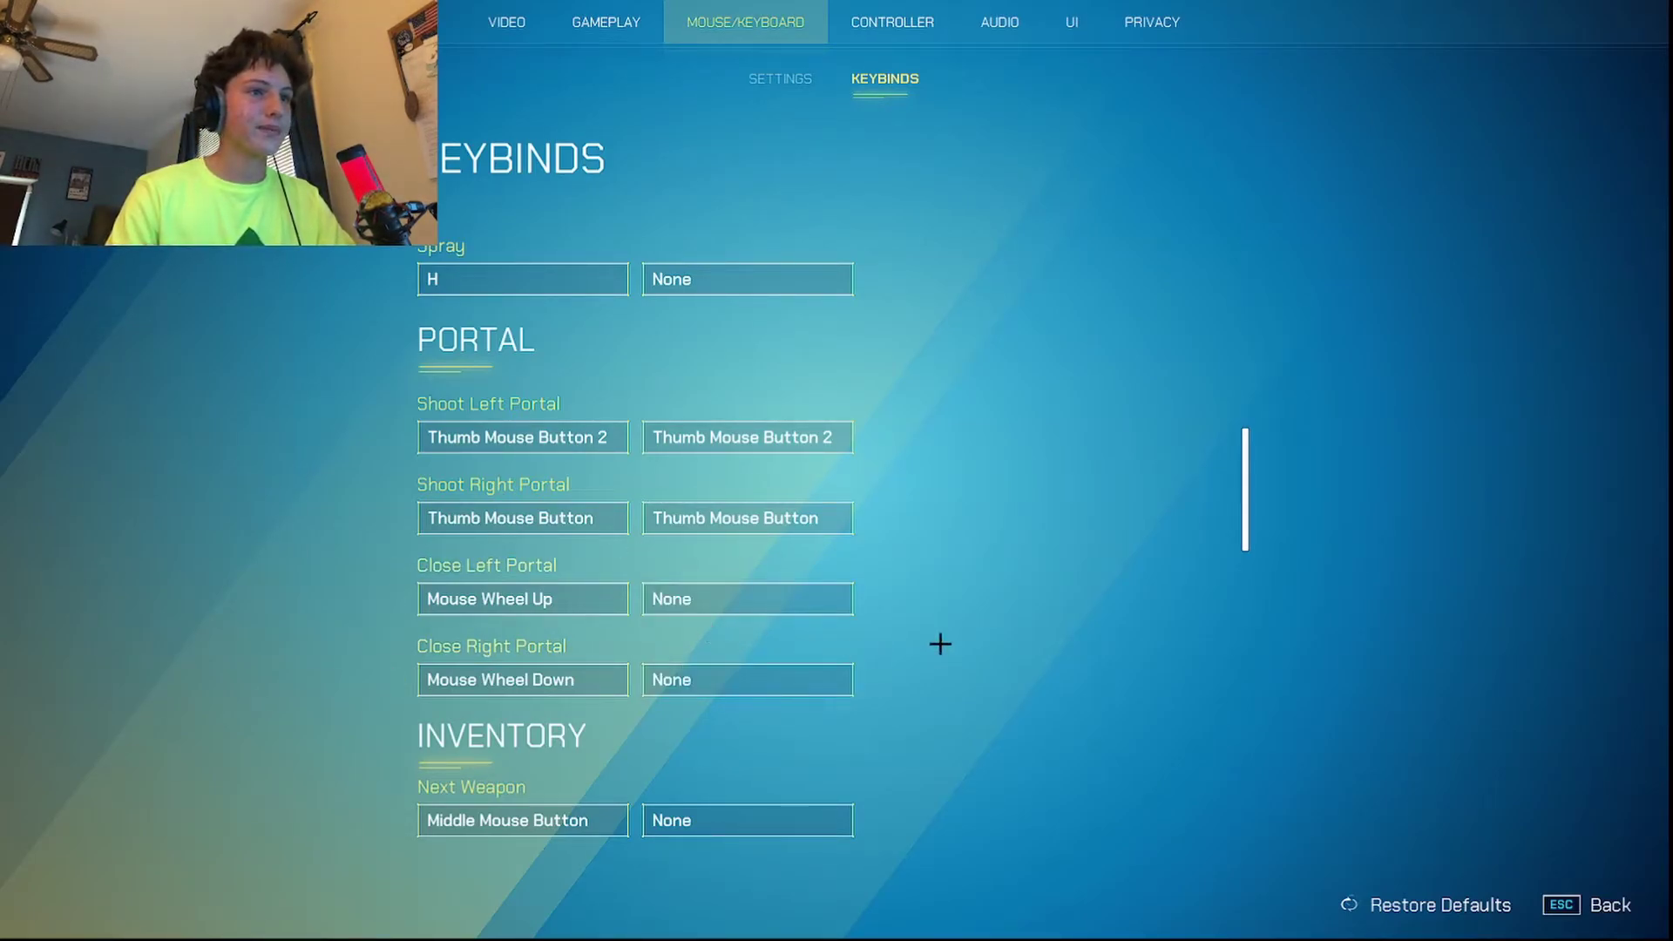
scroll(938, 642, "down", 1)
scroll(924, 544, "down", 6)
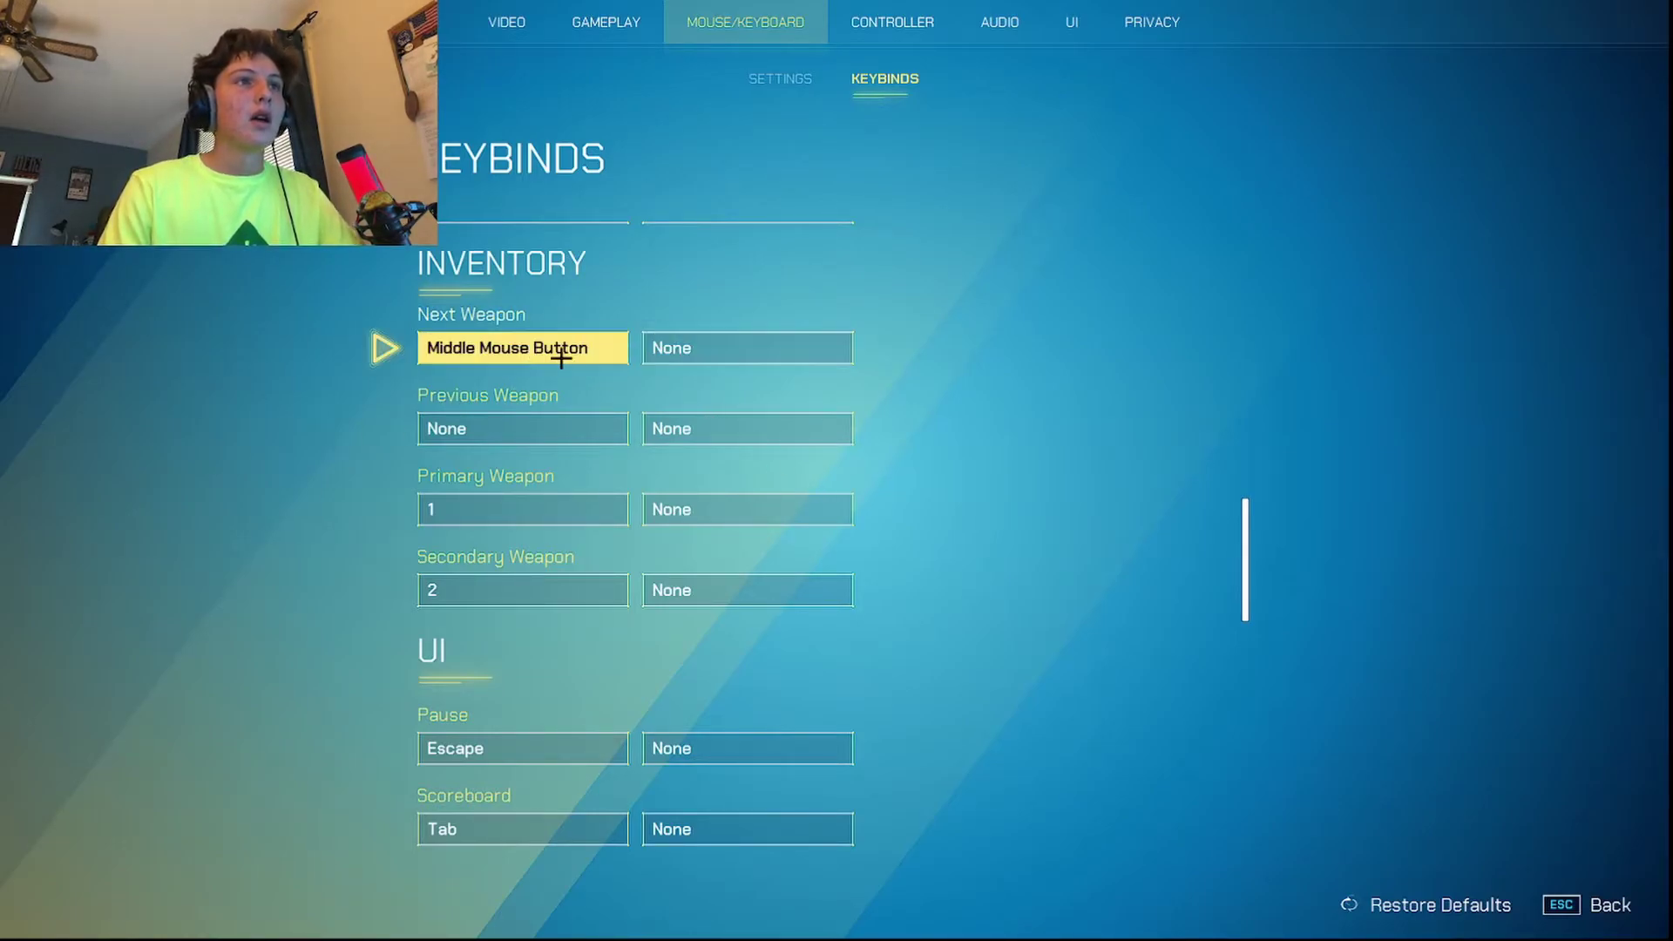
left_click(488, 349)
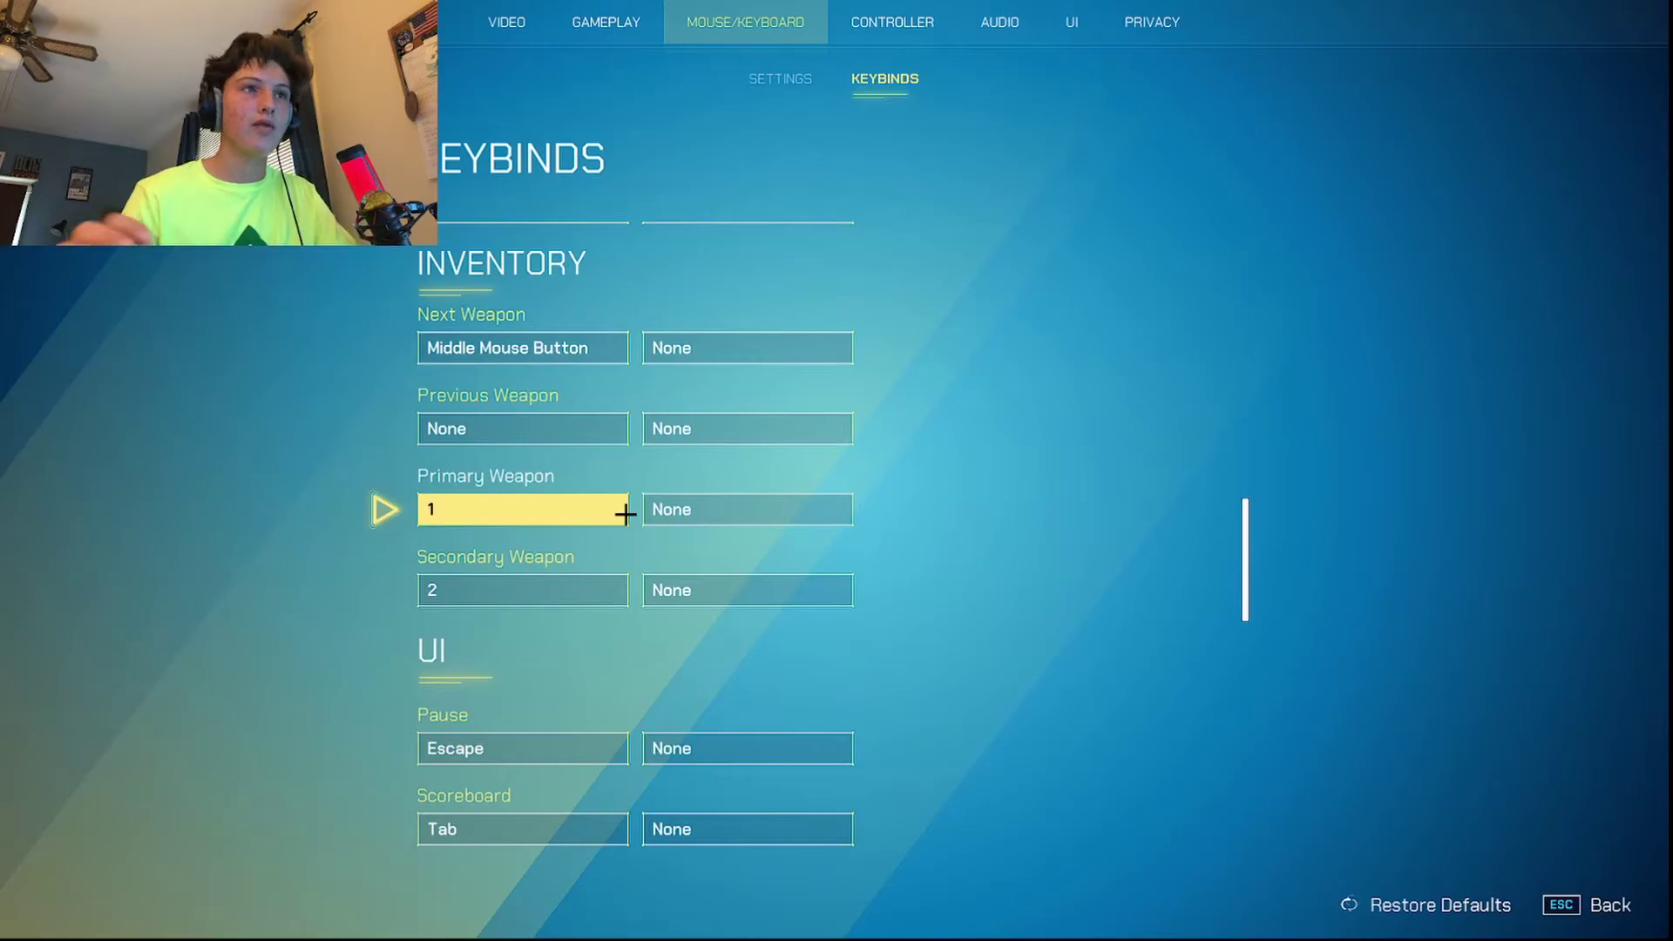
scroll(616, 545, "up", 5)
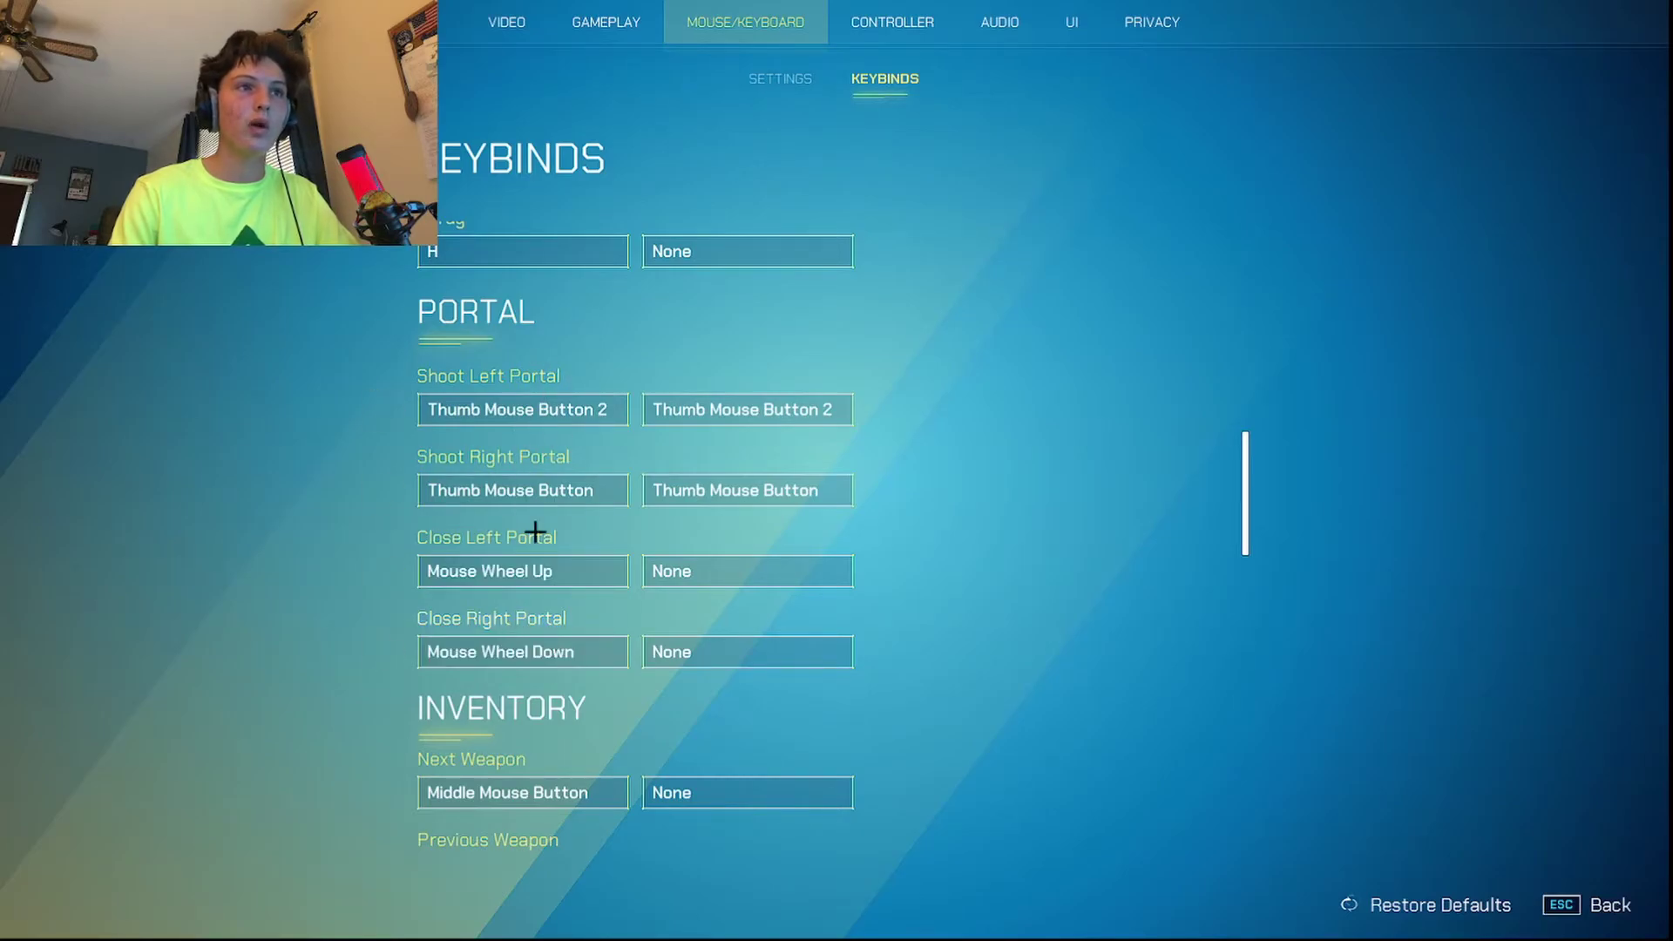
scroll(844, 541, "down", 5)
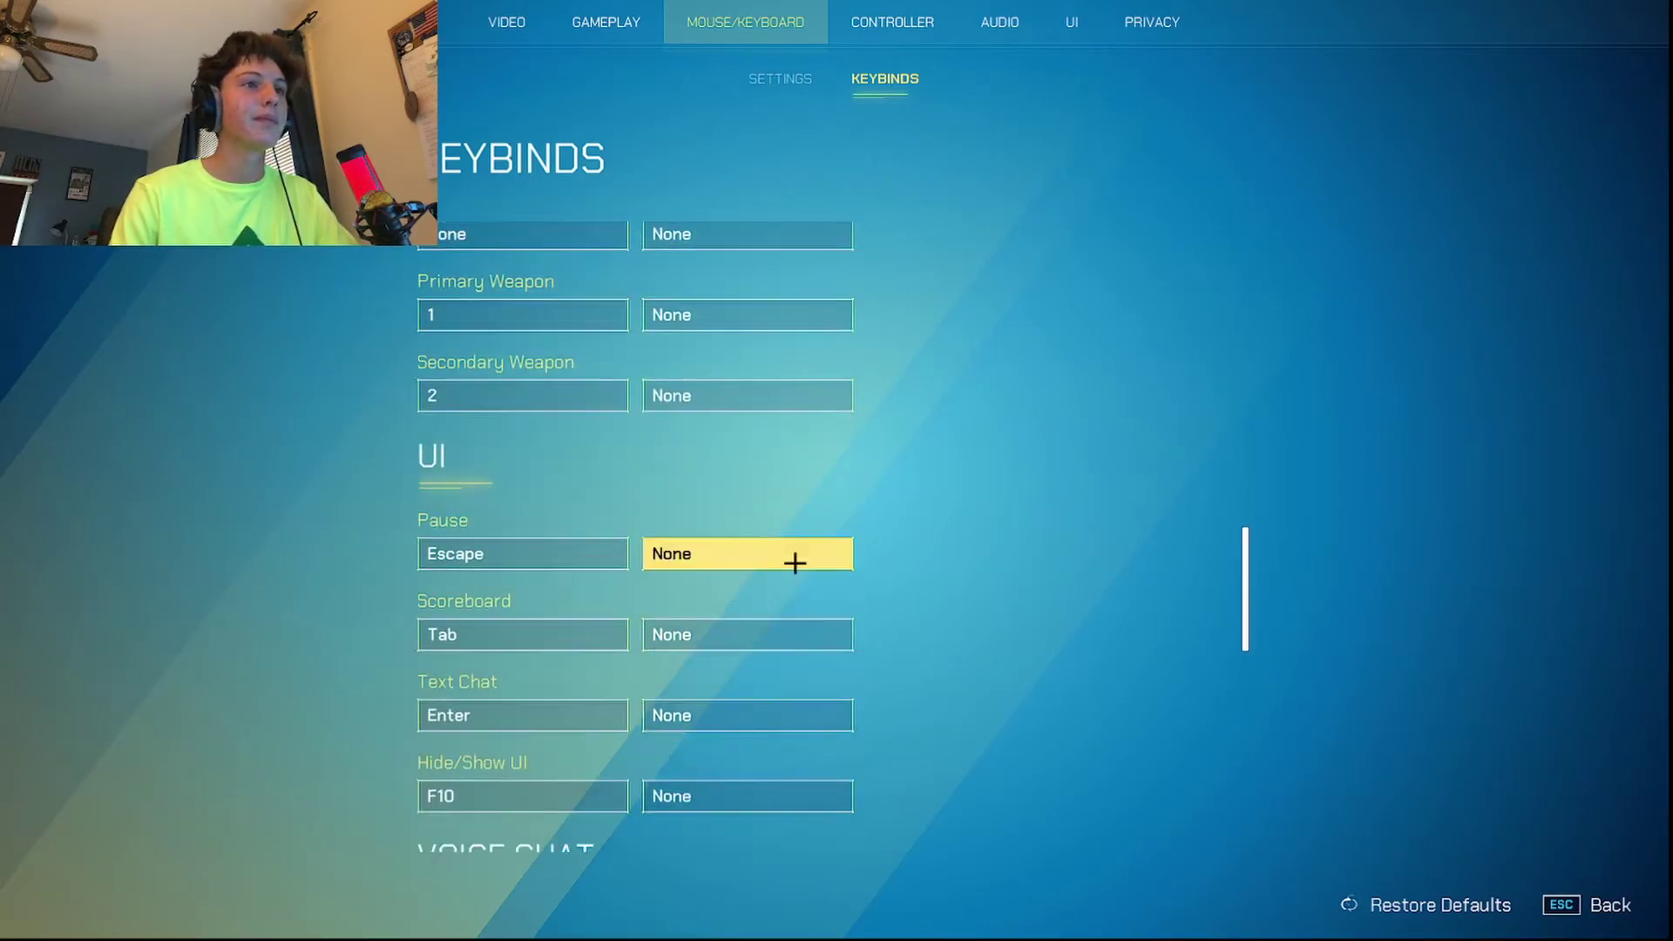
scroll(795, 565, "down", 2)
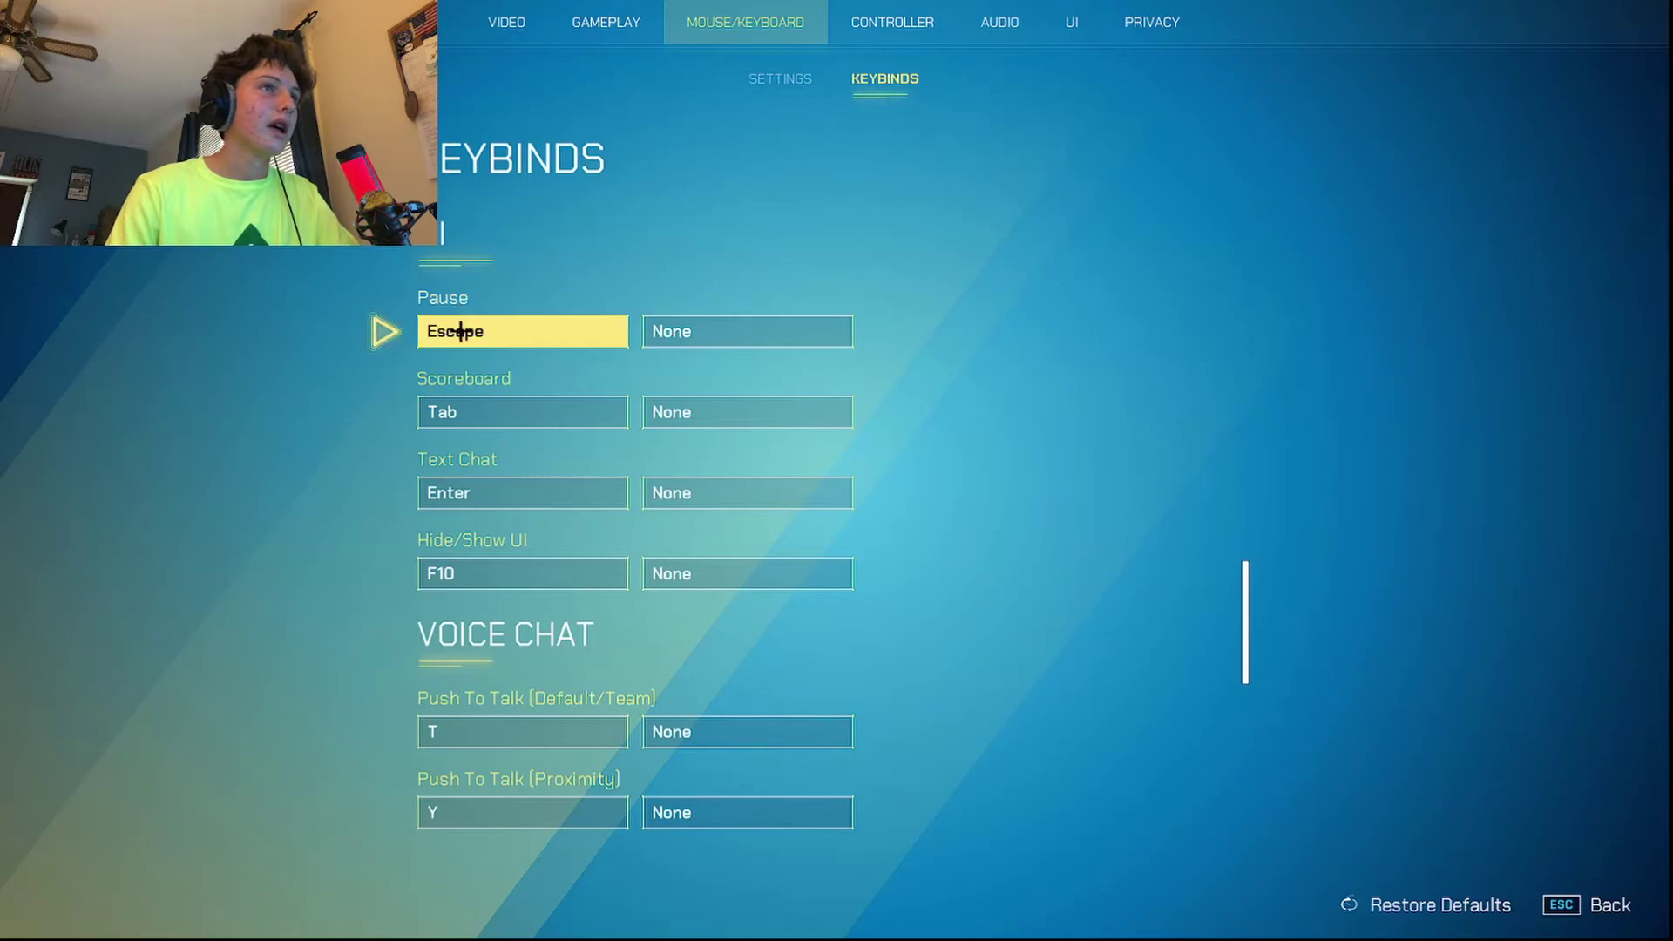